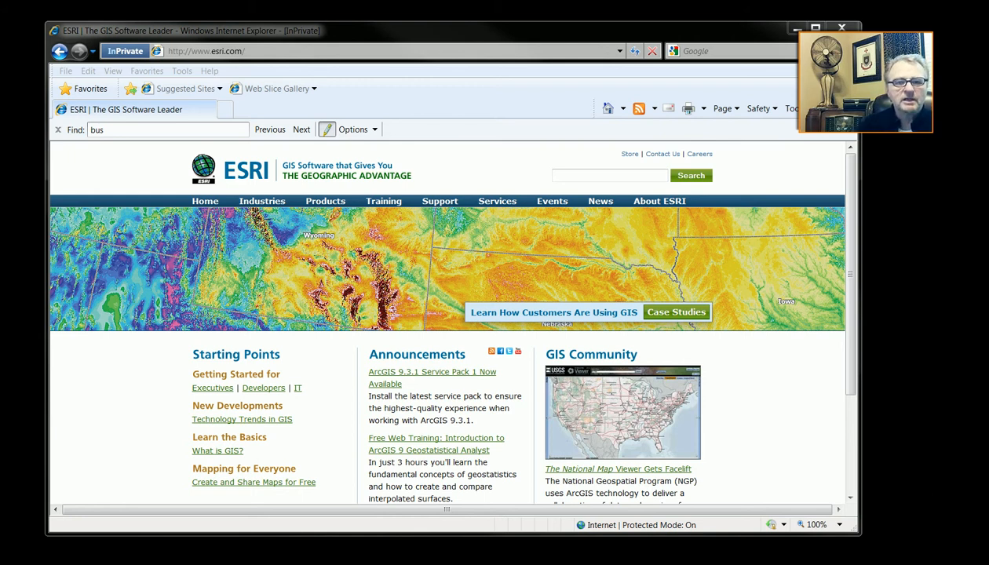
Browse the ESRI website's Specialized GIS products and view the ESRI Business Analyst product page
click(265, 48)
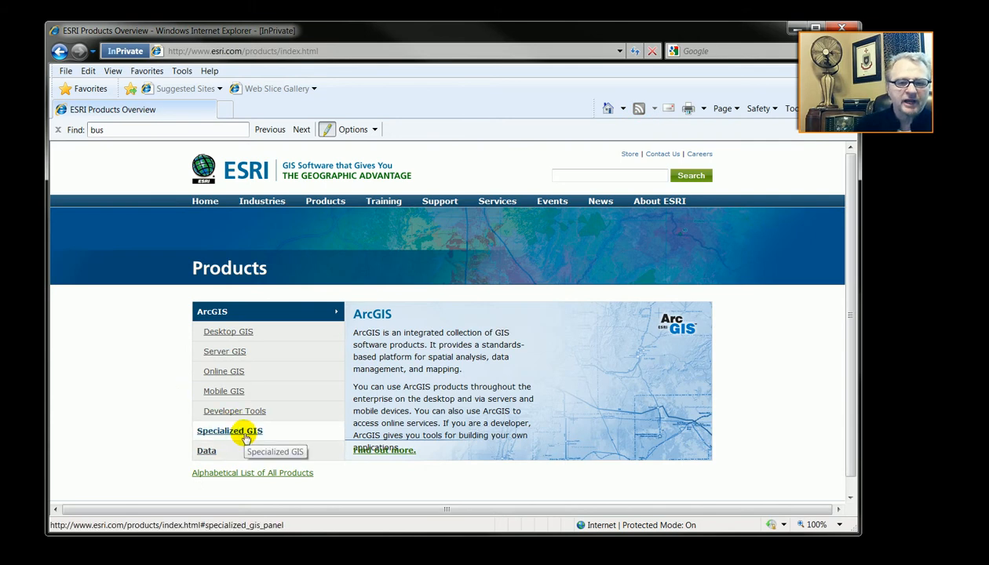
click(248, 435)
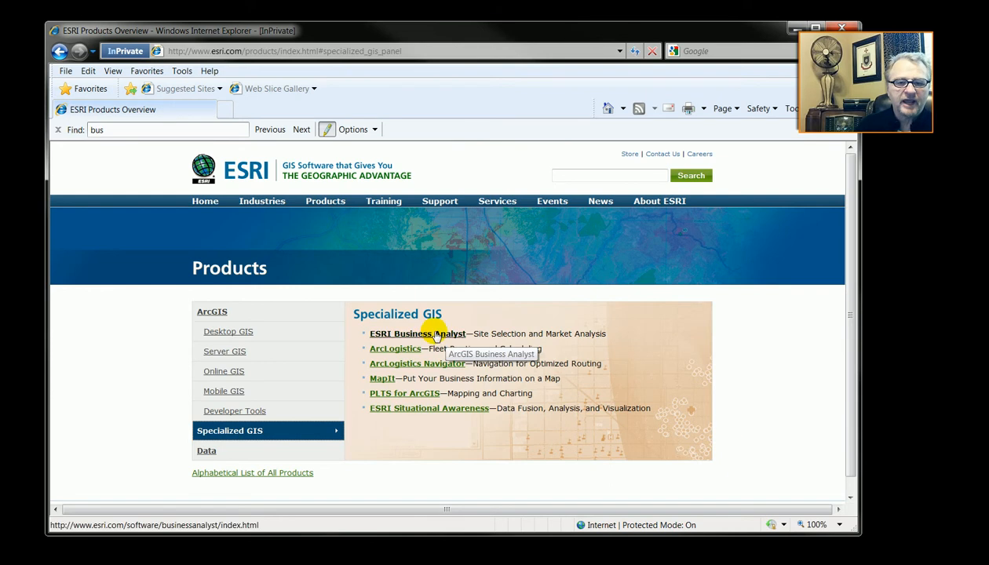
click(431, 336)
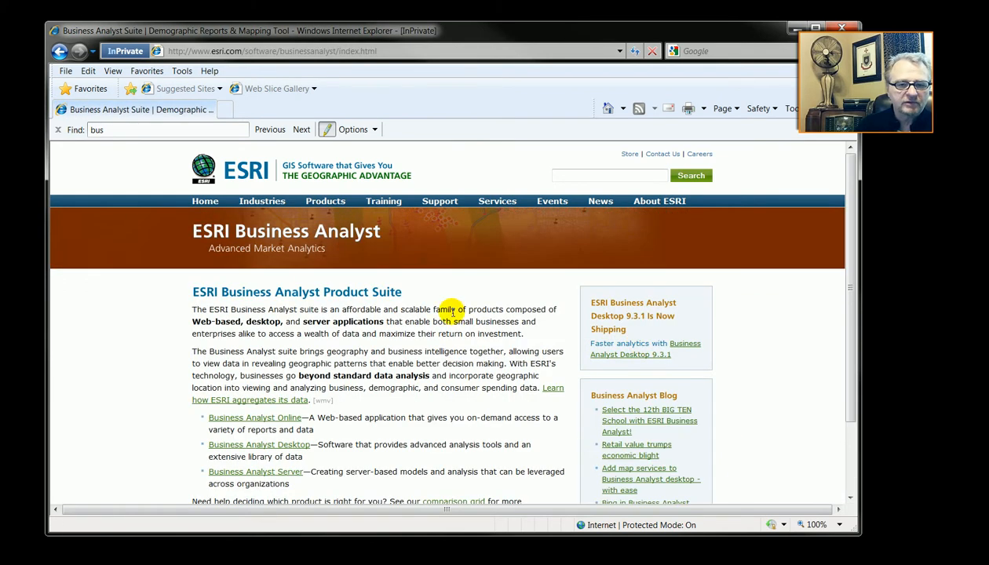
scroll(466, 311, down, 2)
scroll(468, 309, up, 2)
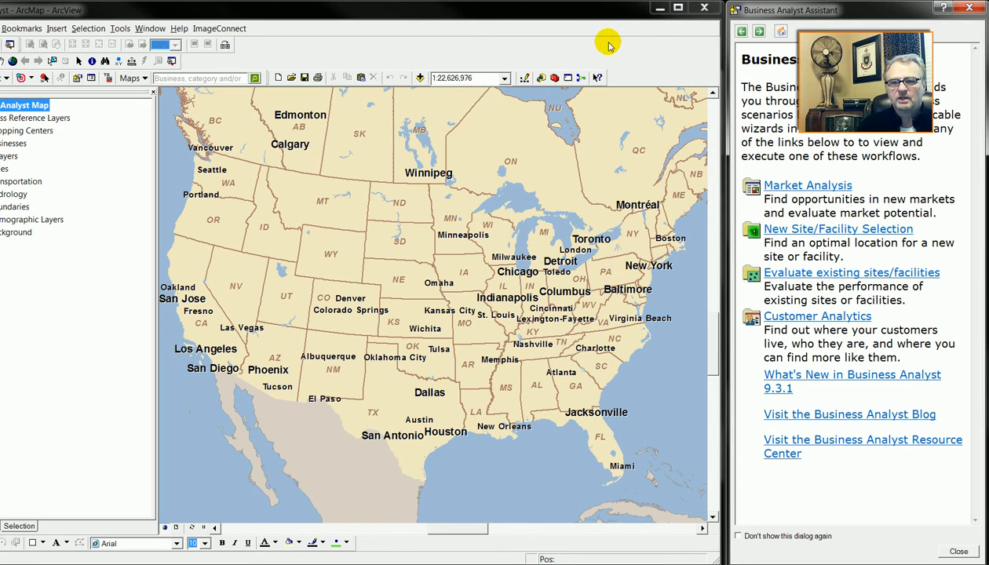
In ArcMap, close the Business Analyst Assistant and look at the available geocoding commands
click(971, 10)
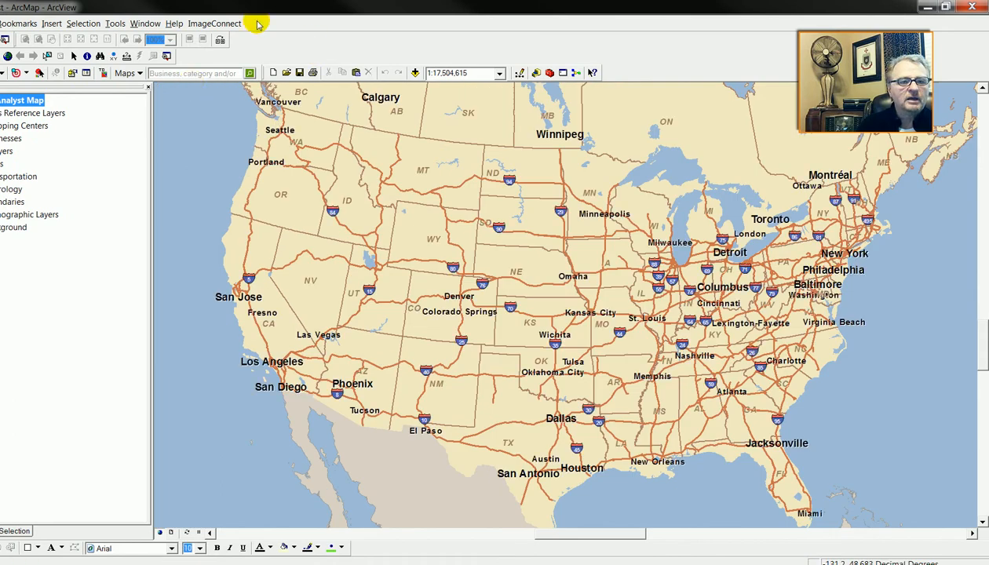
click(115, 24)
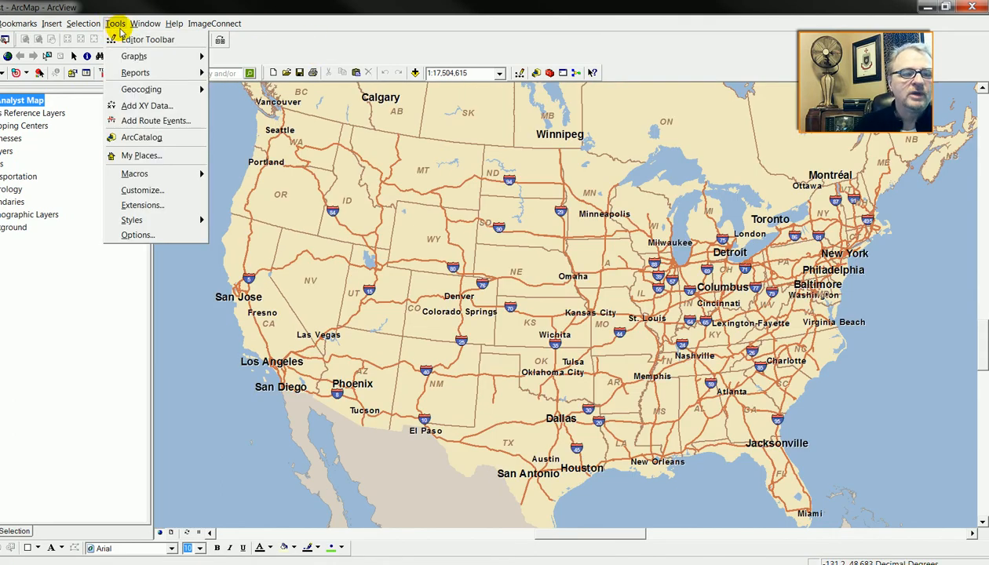
mouse_move(165, 94)
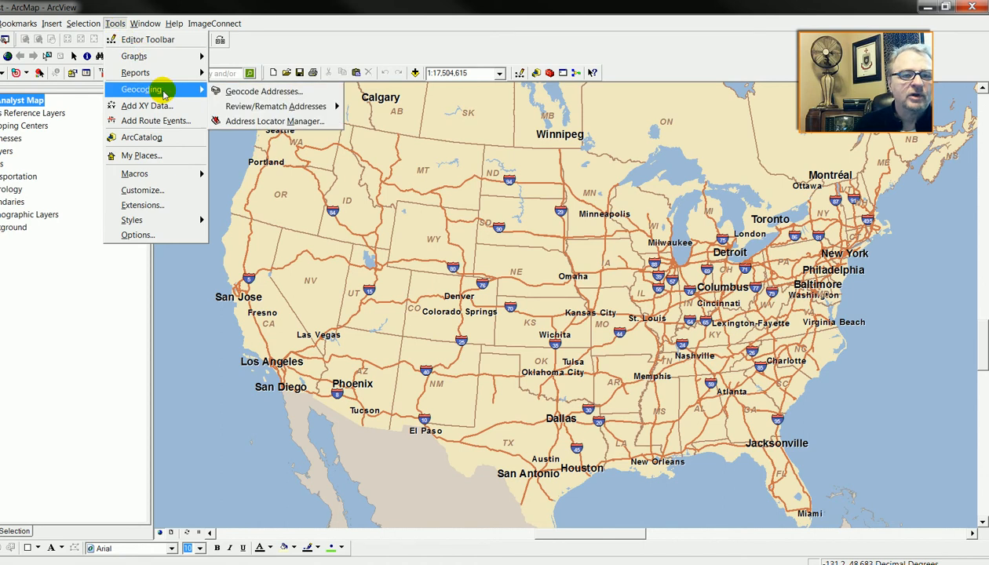
click(262, 94)
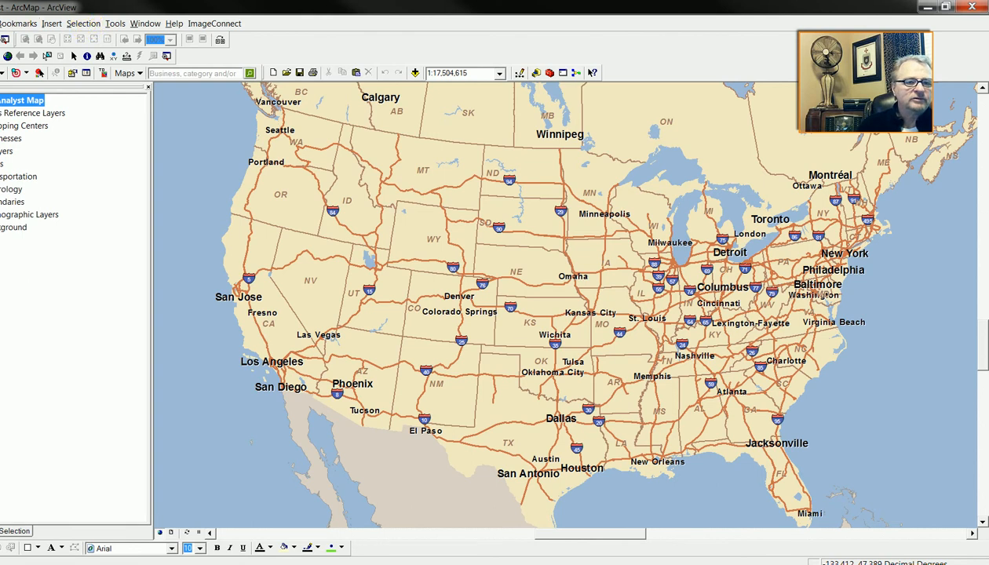
Launch Address Coder through the Business Analyst Customer Setup wizard by creating a new customer layer with the Run Address Coder format
click(1, 73)
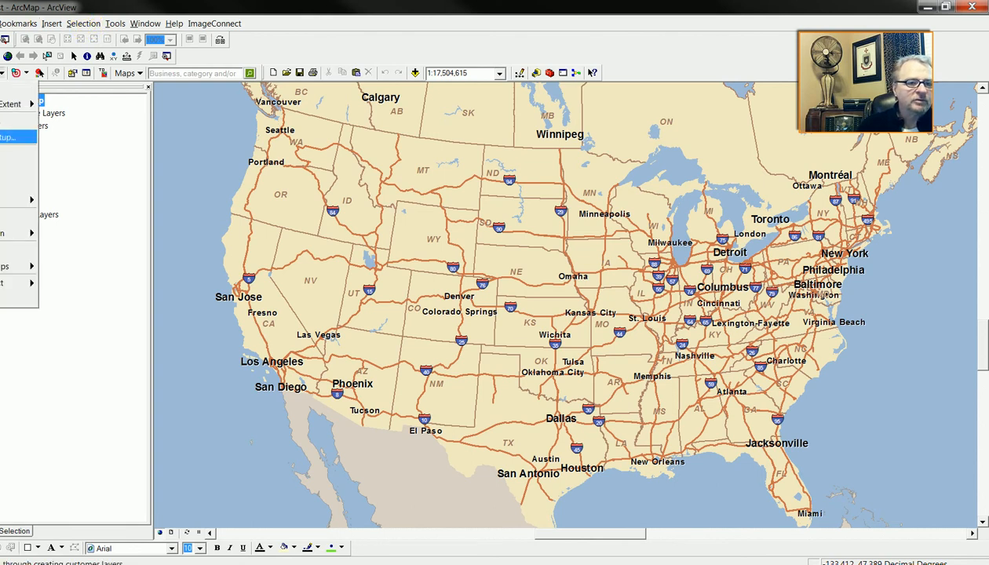
click(7, 136)
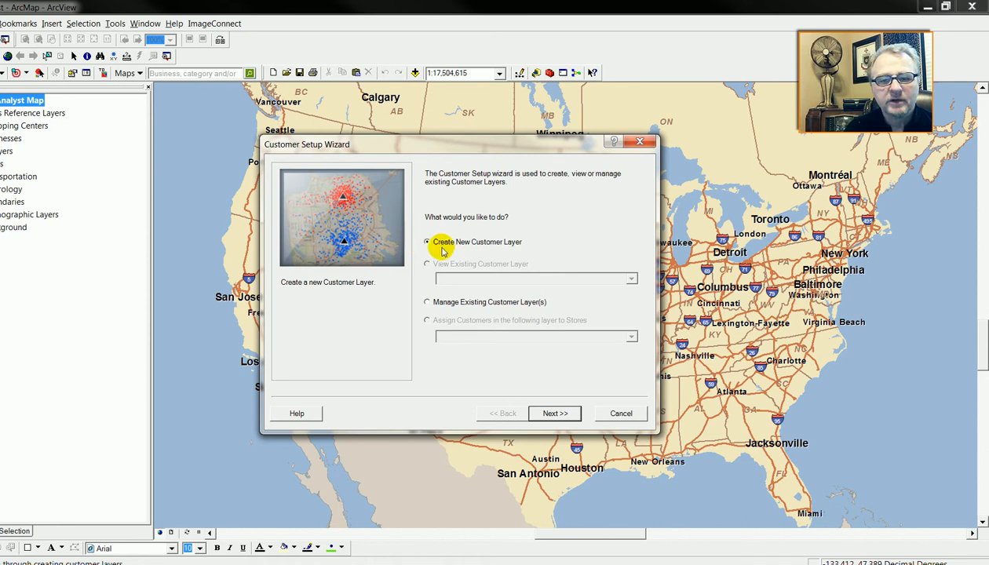
click(567, 423)
click(479, 390)
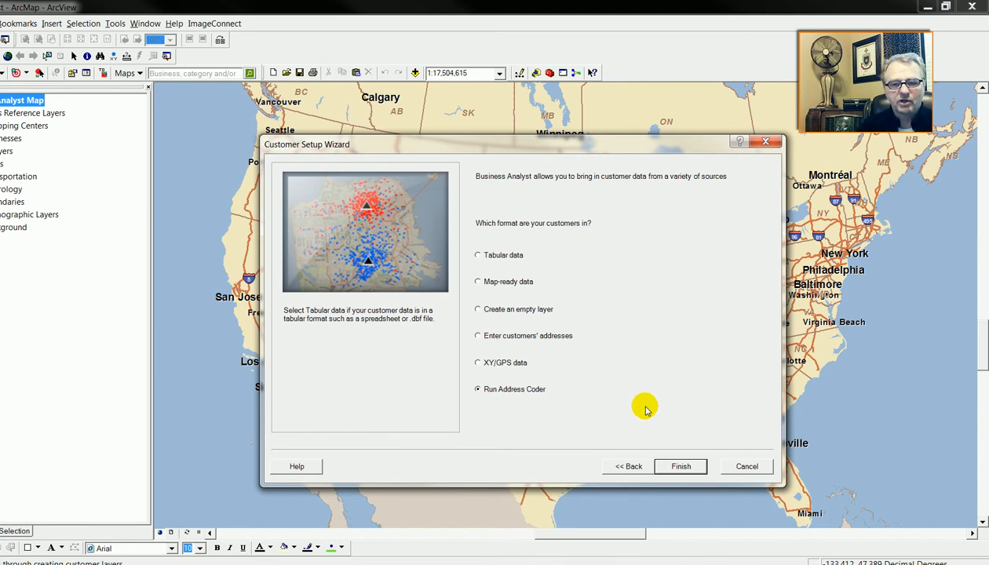
click(687, 466)
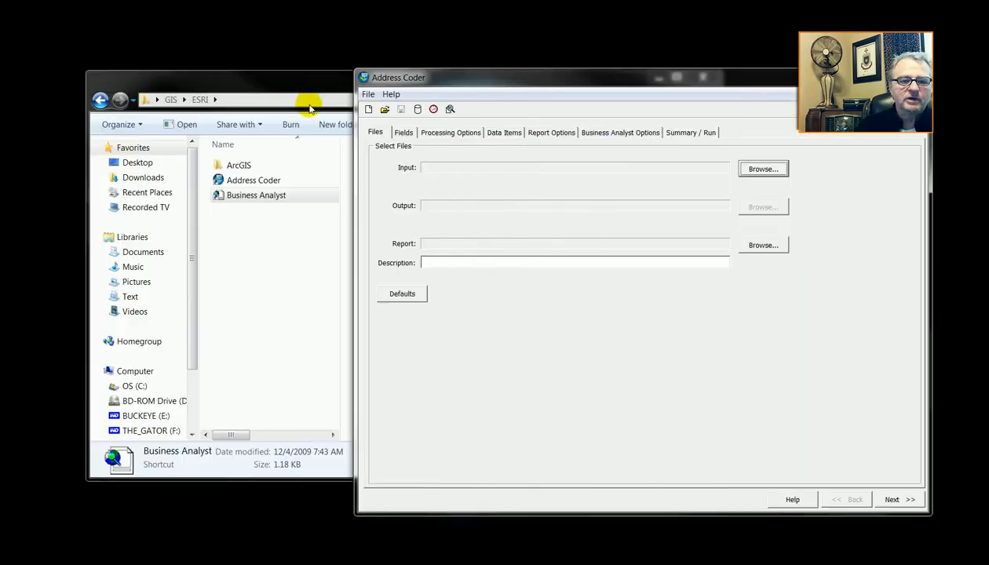
Close the ESRI folder window and reposition the Address Coder window on the desktop
drag(292, 83, 247, 44)
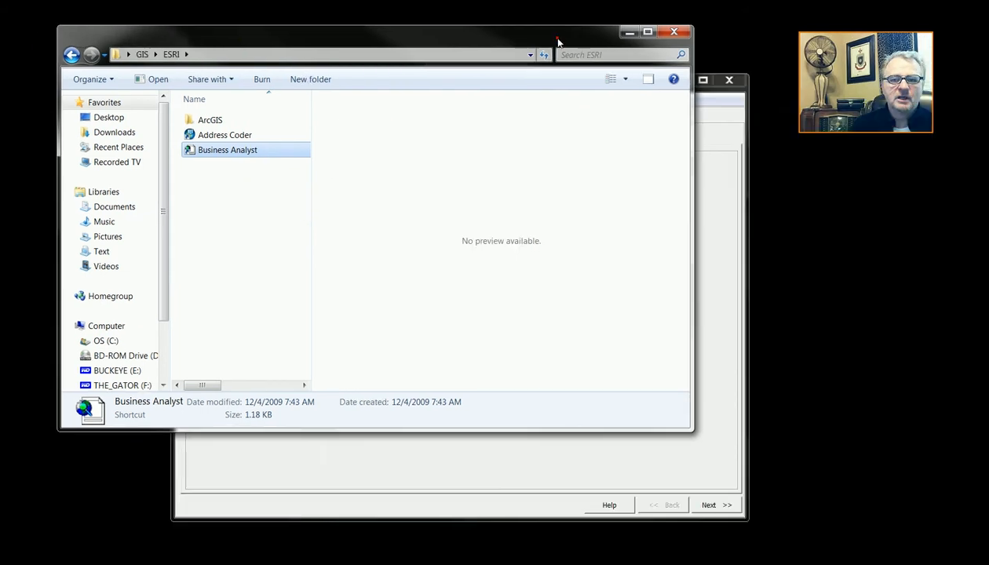
mouse_move(556, 40)
mouse_down()
mouse_move(525, 53)
mouse_move(567, 49)
mouse_up()
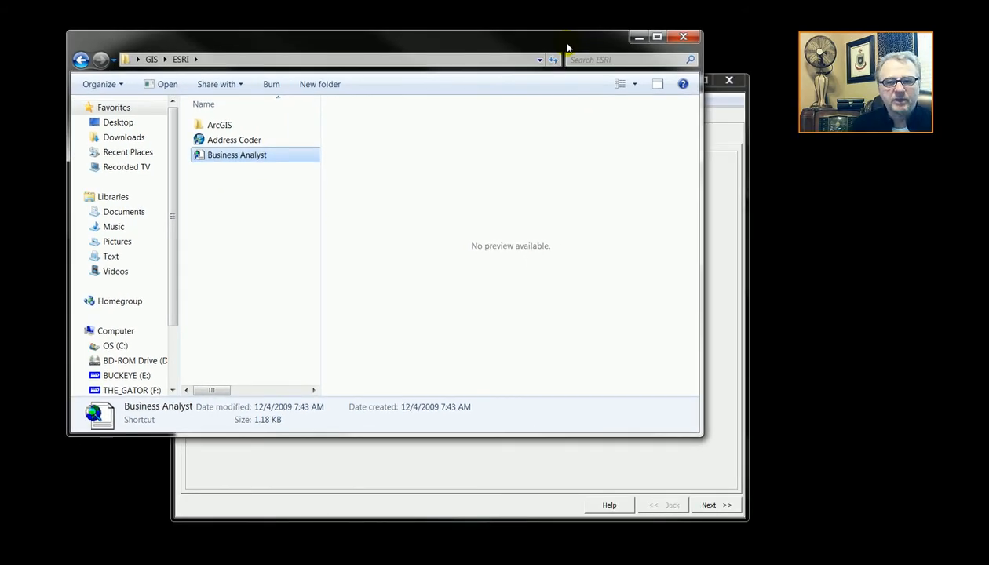
drag(567, 49, 572, 46)
click(688, 36)
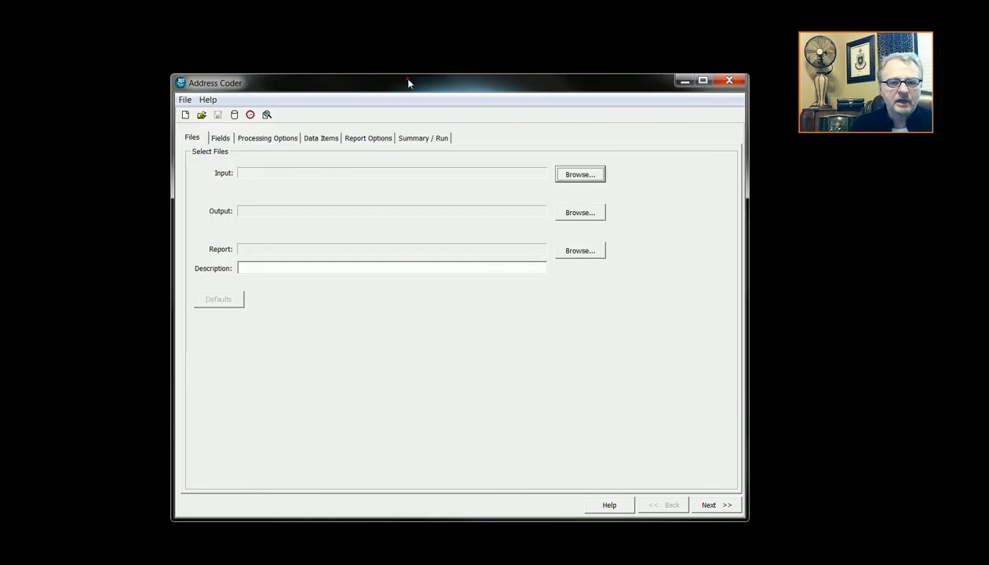
drag(408, 83, 369, 64)
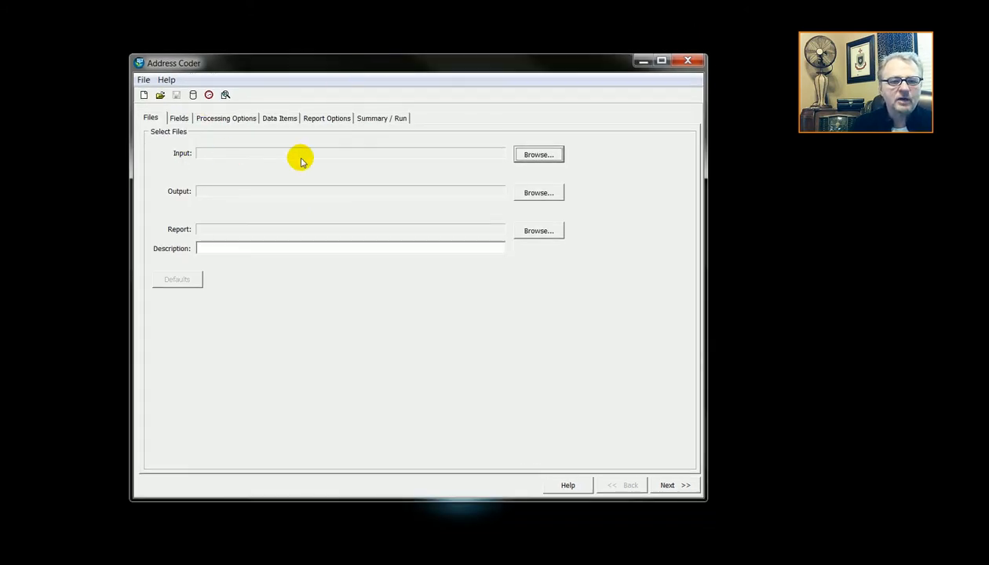
Set the input file to the Carnival_list workbook in the Classical folder, using sheet 'temp (2)$'
click(537, 157)
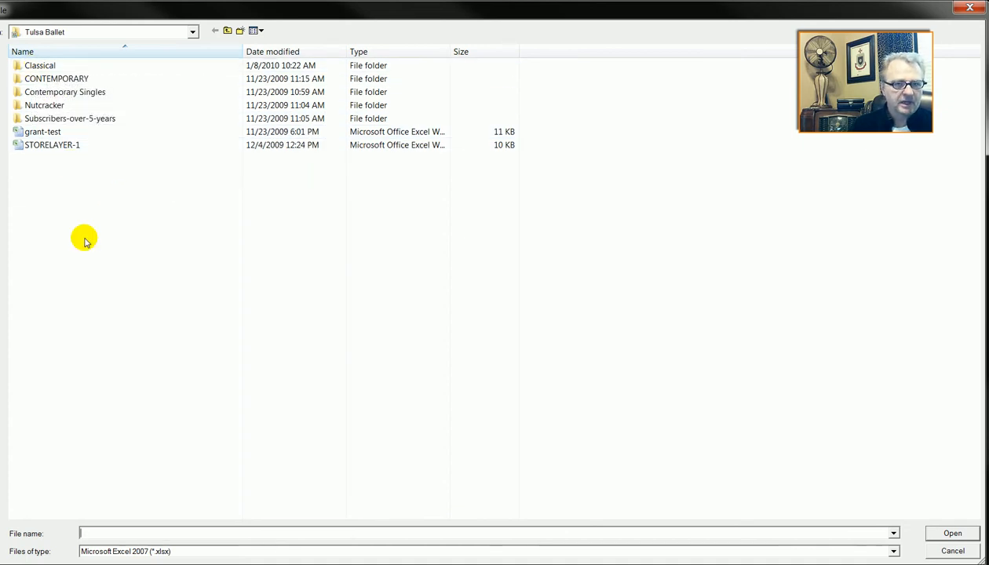
double_click(39, 69)
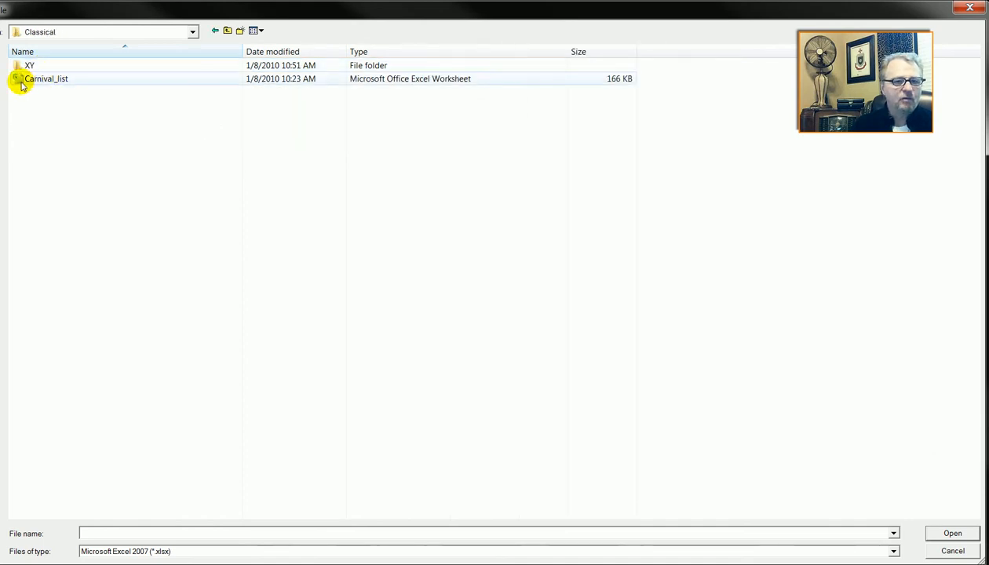
click(40, 78)
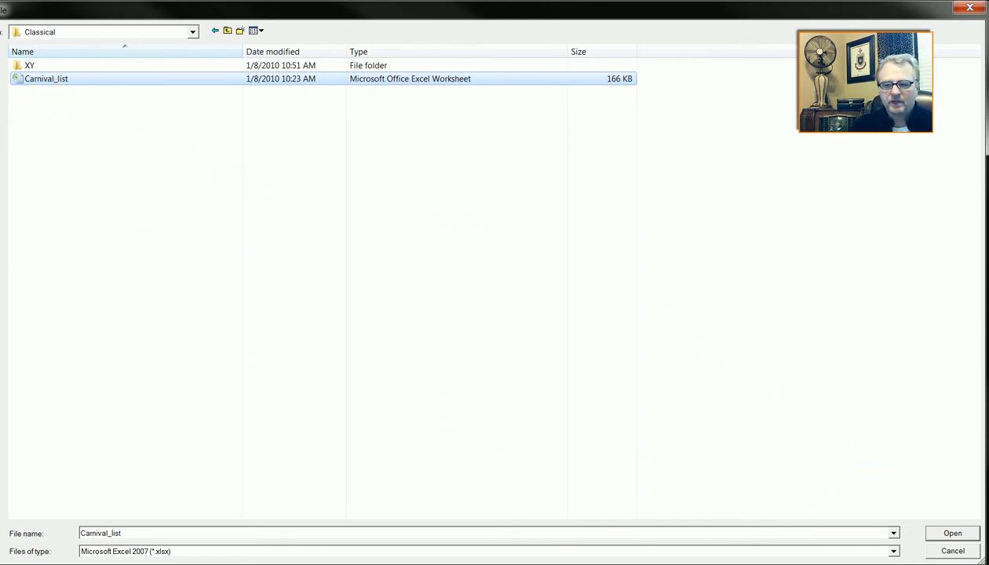
click(951, 533)
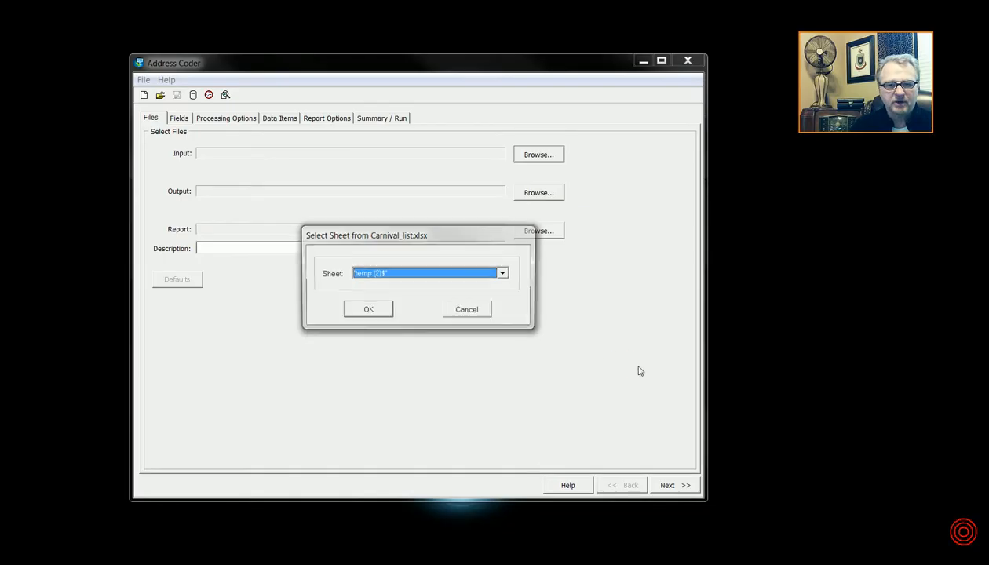
click(369, 310)
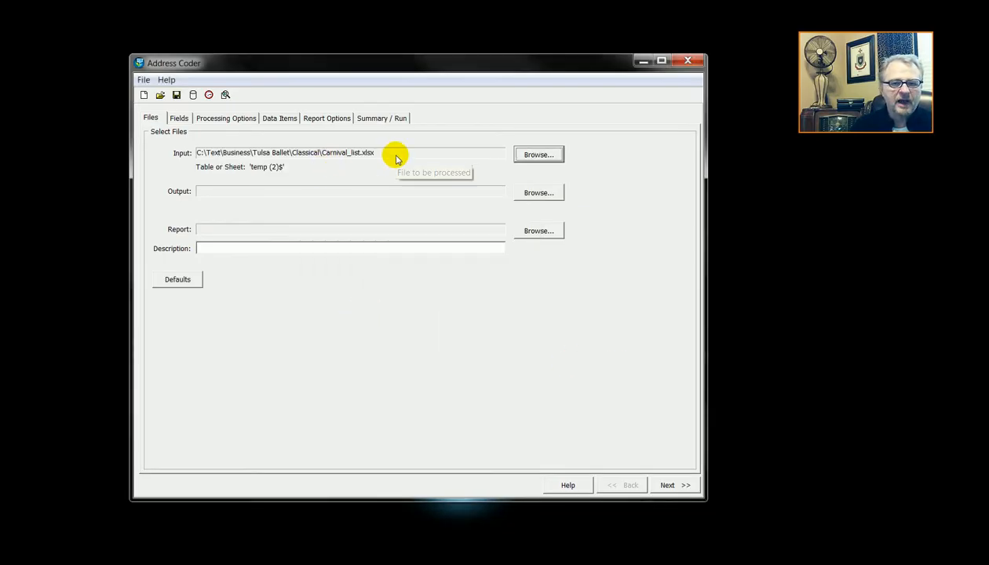
Set the output file to Carnival_list_out-v3 (.xlsx) in the Classical\XY folder, with a new sheet named Carnival XY
click(539, 195)
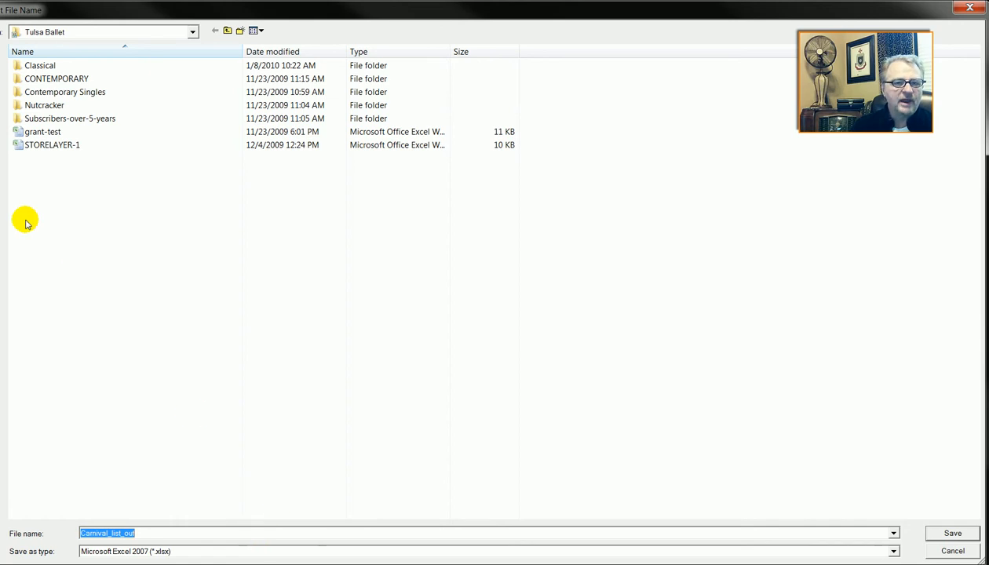
double_click(34, 65)
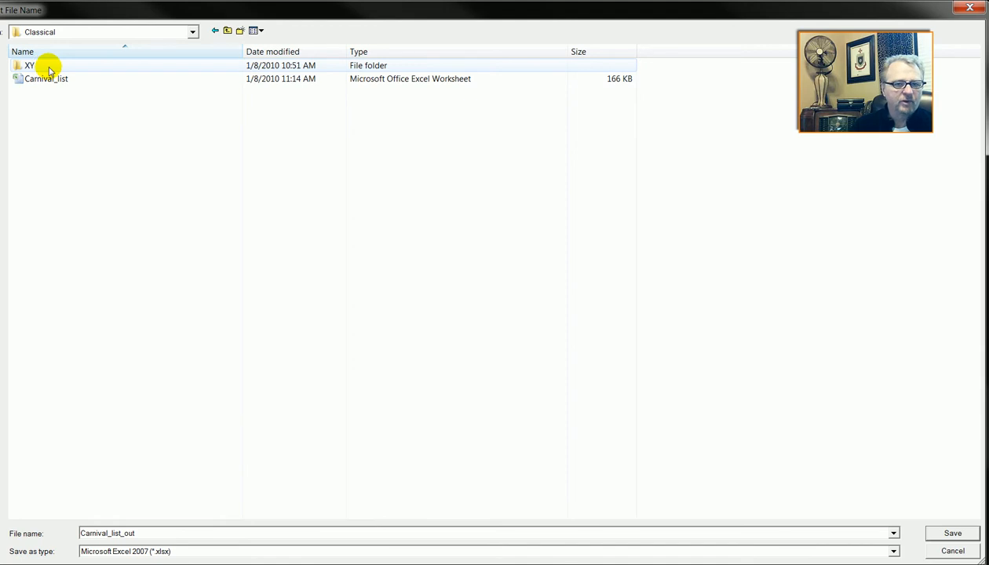
double_click(46, 67)
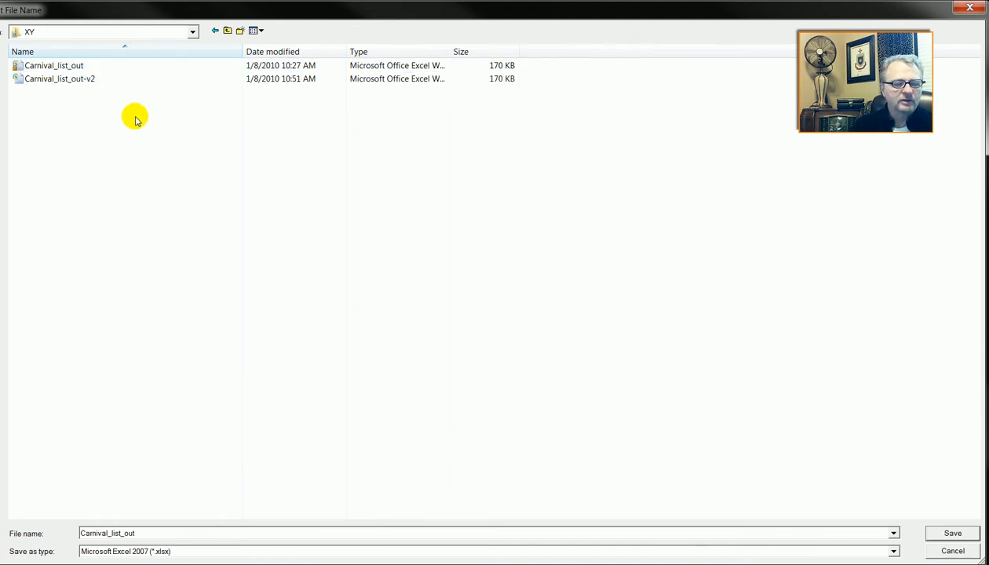
click(78, 80)
click(160, 534)
click(160, 534)
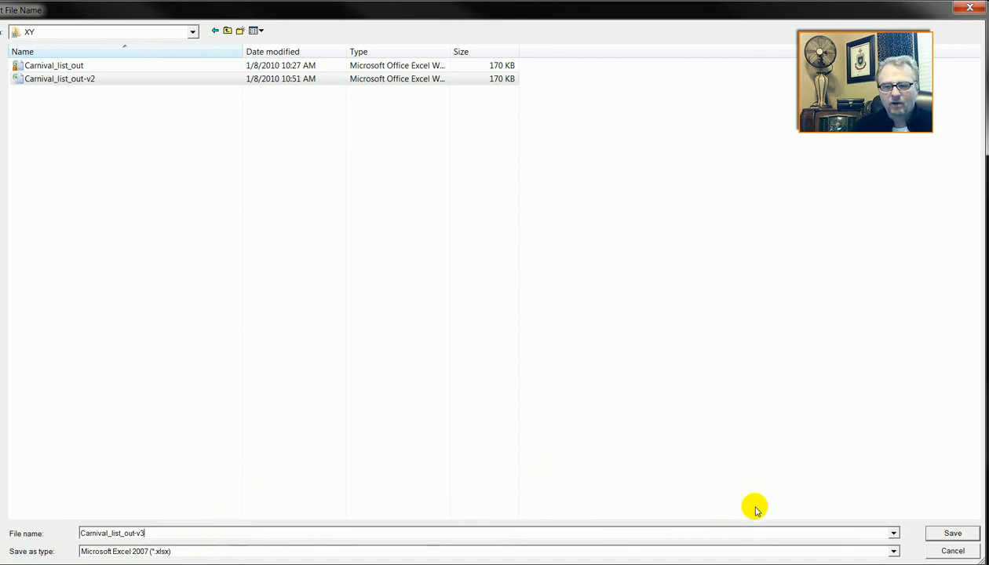
click(940, 537)
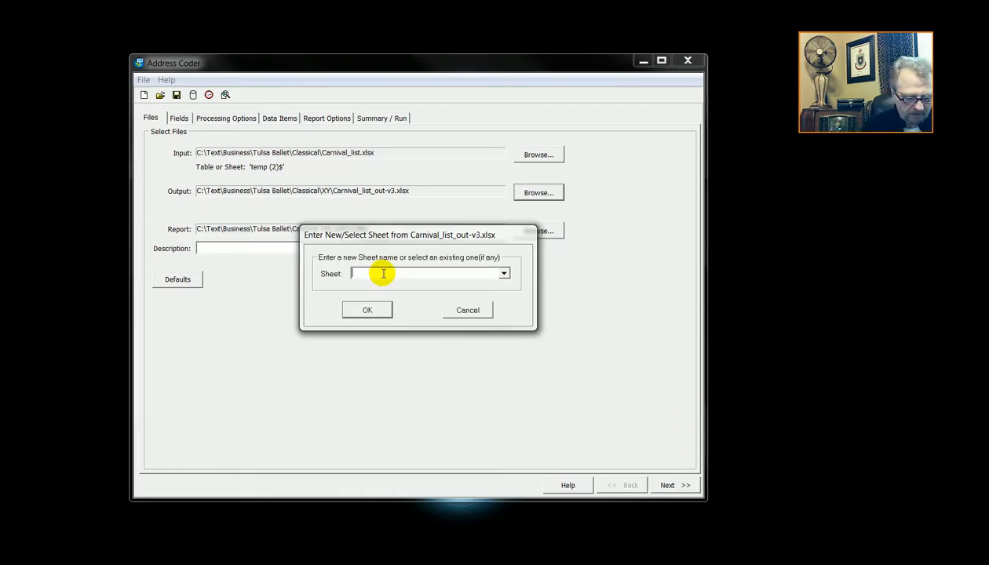
text(Carnival XY)
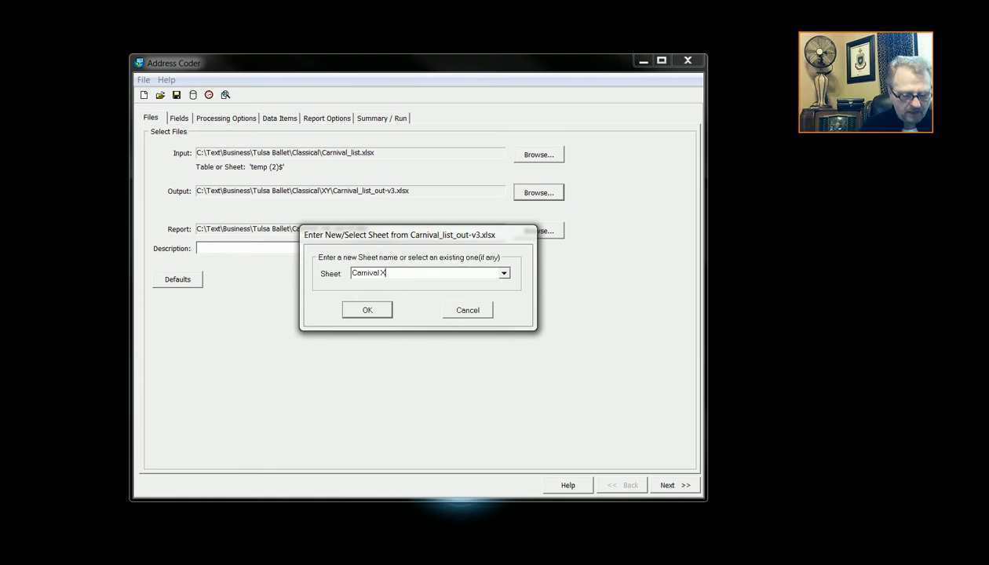
click(365, 311)
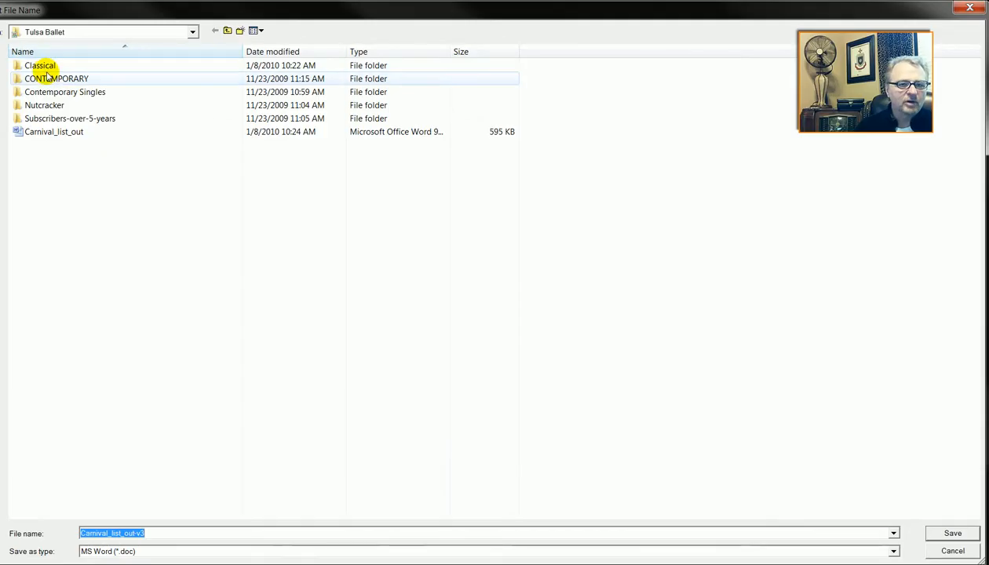
Set the report file to the Word document Carnival_list_out-v3 in the Classical\XY folder
click(46, 66)
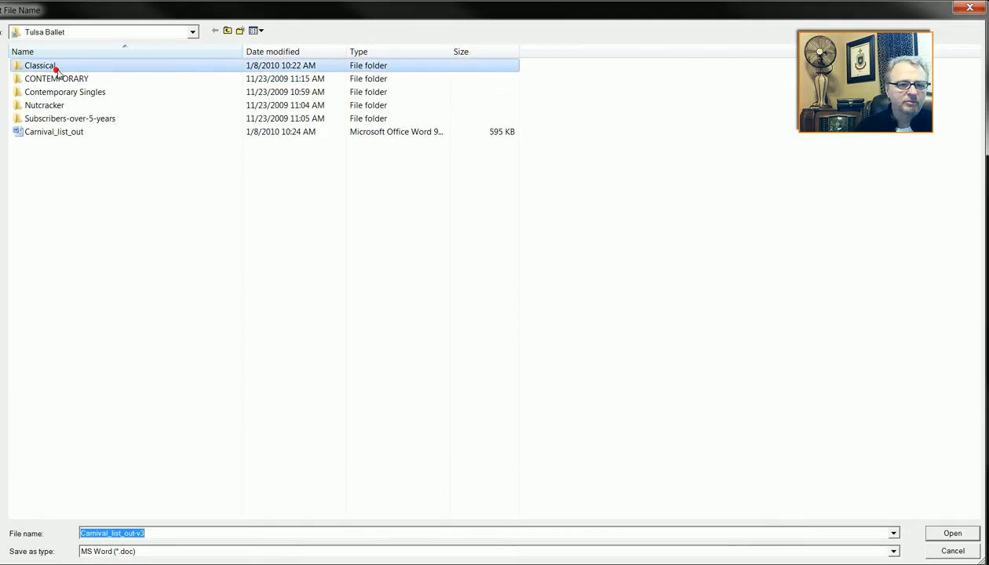
double_click(46, 66)
double_click(60, 68)
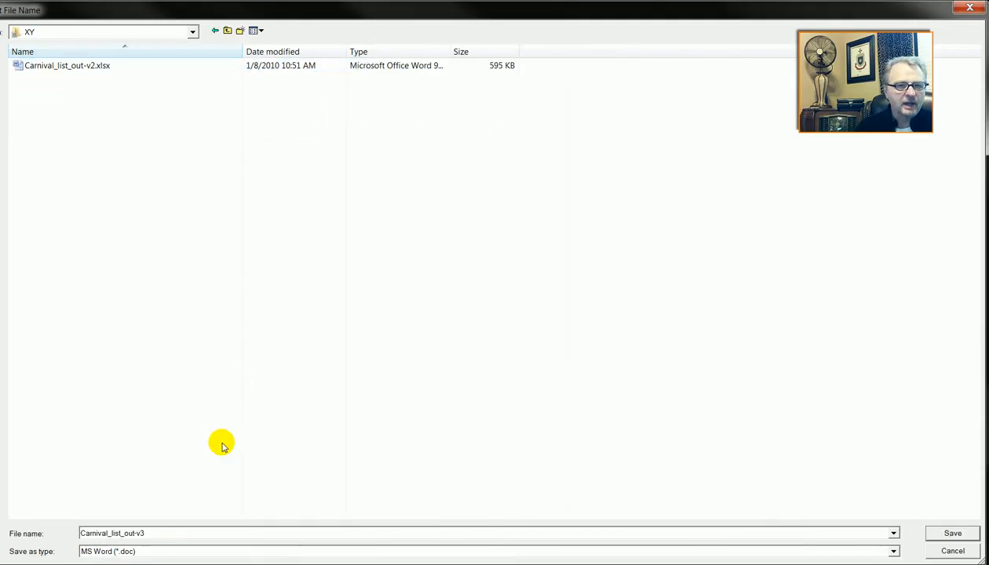
click(950, 533)
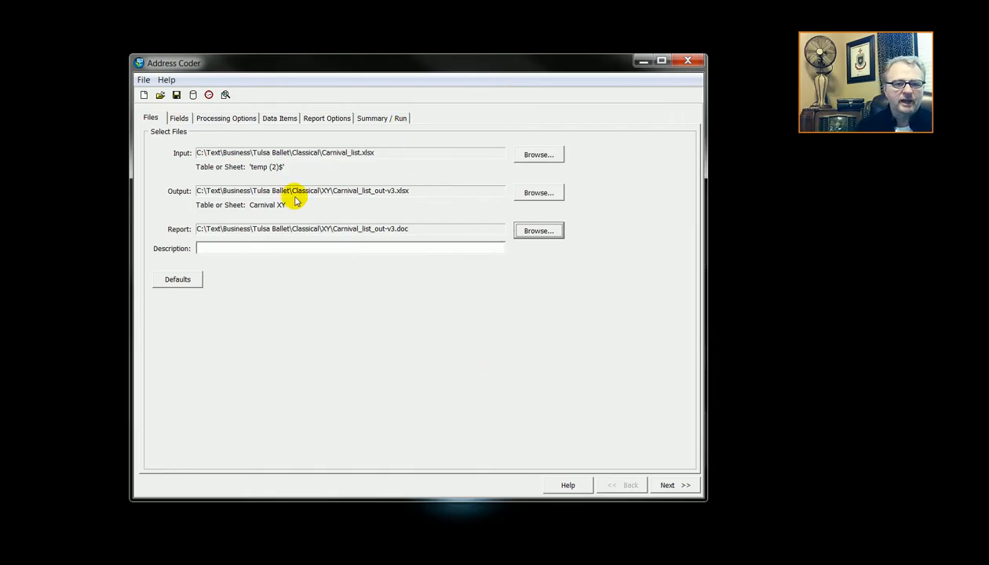
Enter the report description "Tulsa Balet - Classical - Carnival - " followed by the professor's title and name
click(263, 247)
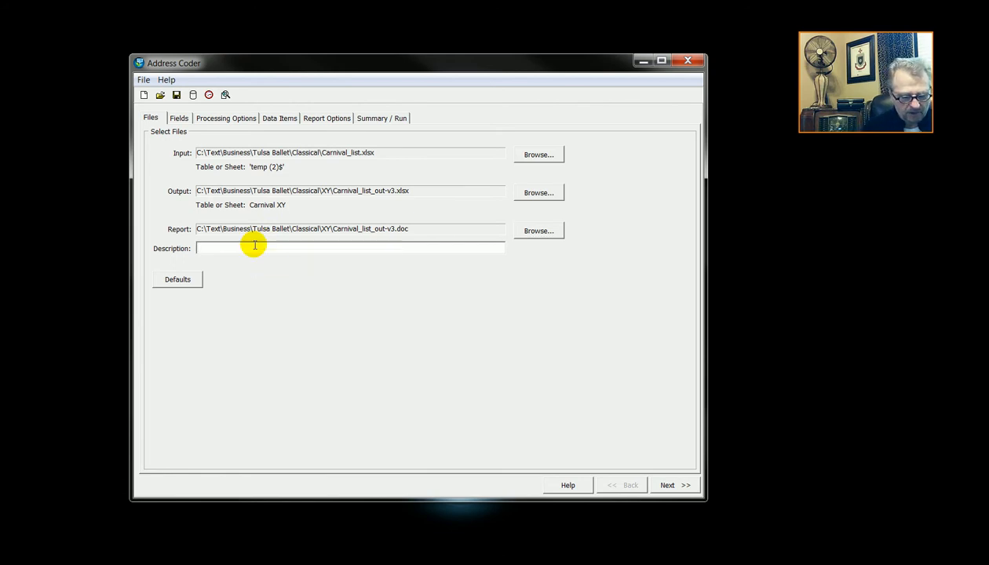
text(Tu)
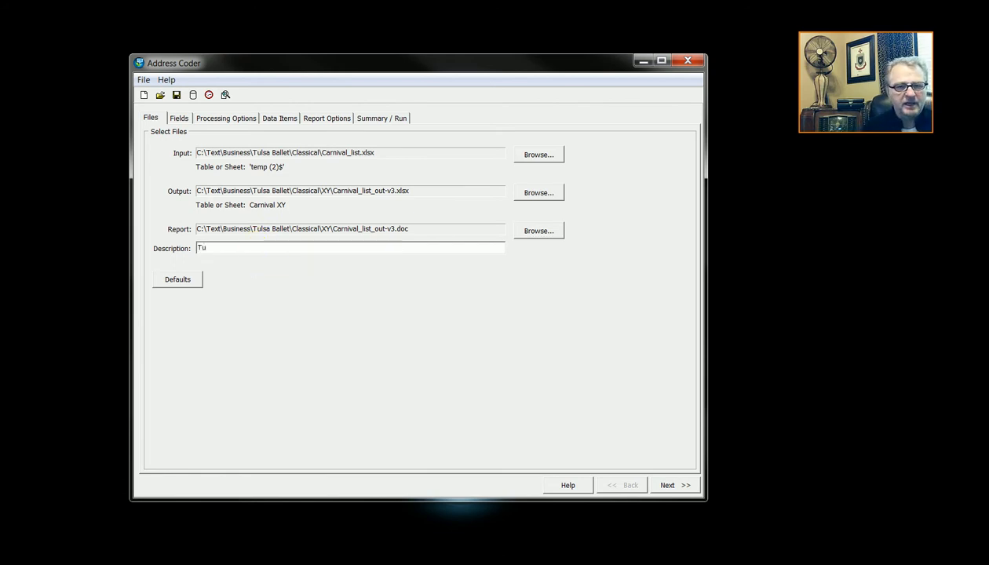
text(lsa Balet - Classical - Carnival - Prof Grant Thrall)
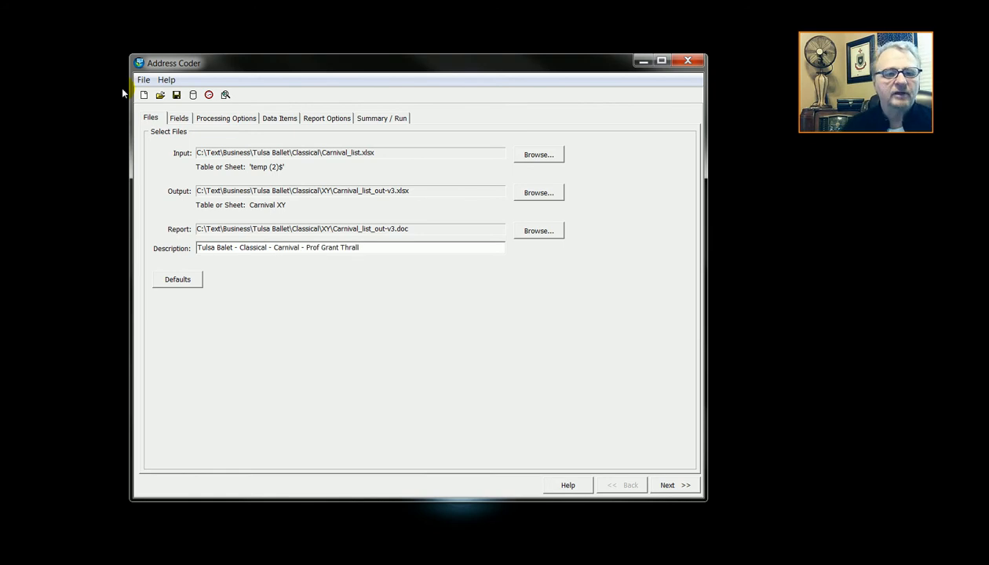
Save the Address Coder project as Carnival_list-v3 in the Classical folder
click(177, 95)
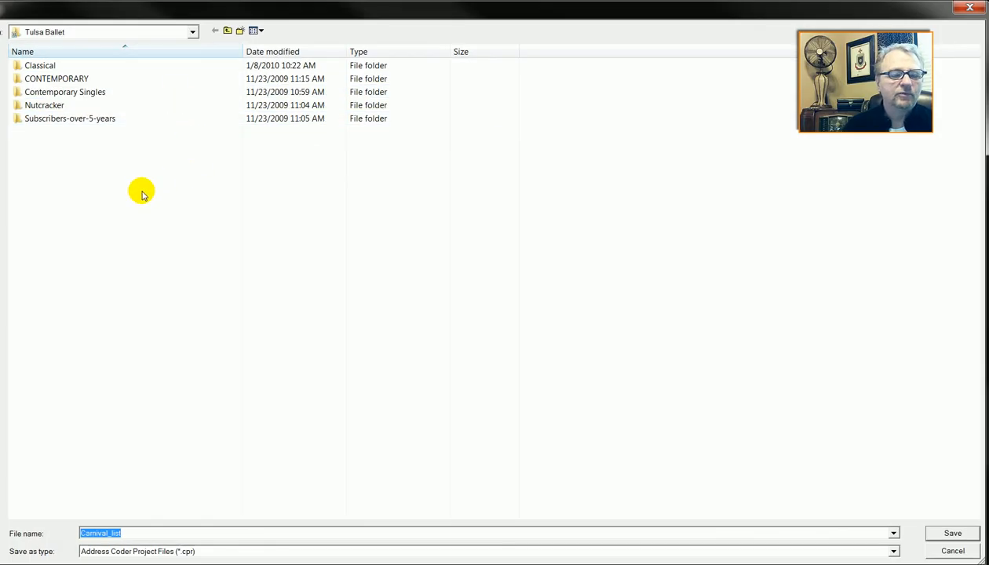
double_click(46, 66)
click(68, 92)
click(166, 534)
click(166, 534)
key(BackSpace)
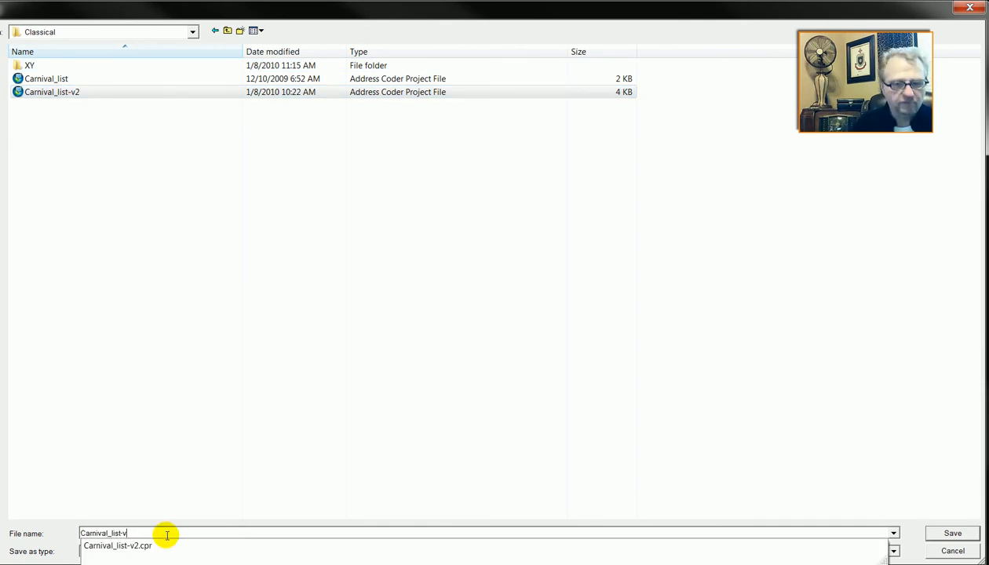
text(3)
click(953, 534)
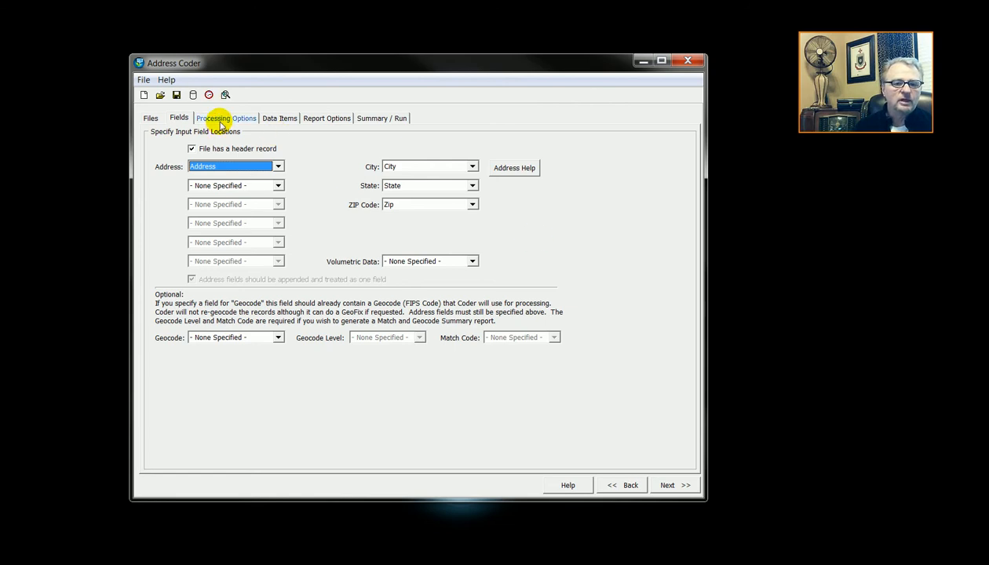
Append the 2009 Standard Items for % Population of 1 Race, from White through Hispanic, to the selected data items
click(222, 119)
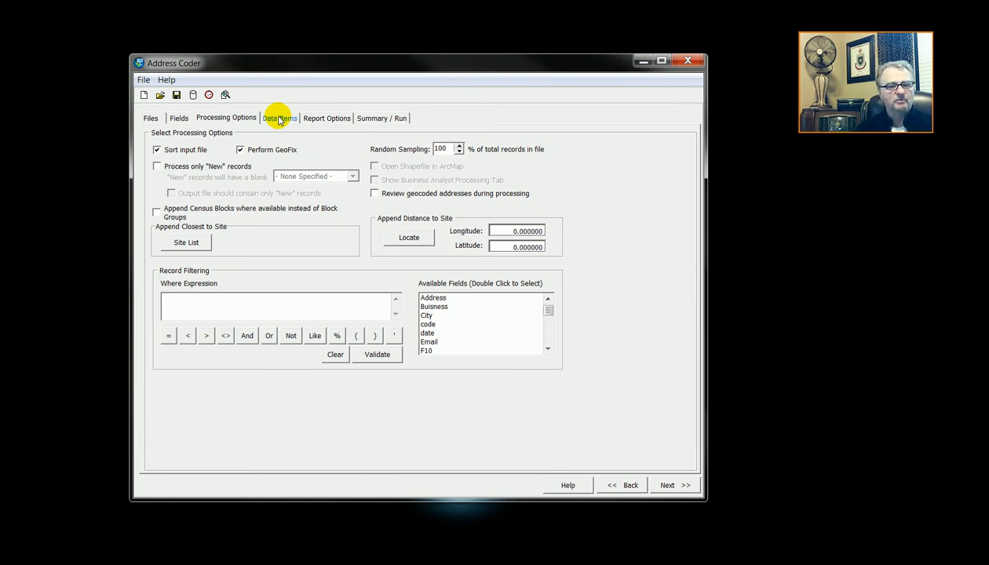
click(280, 118)
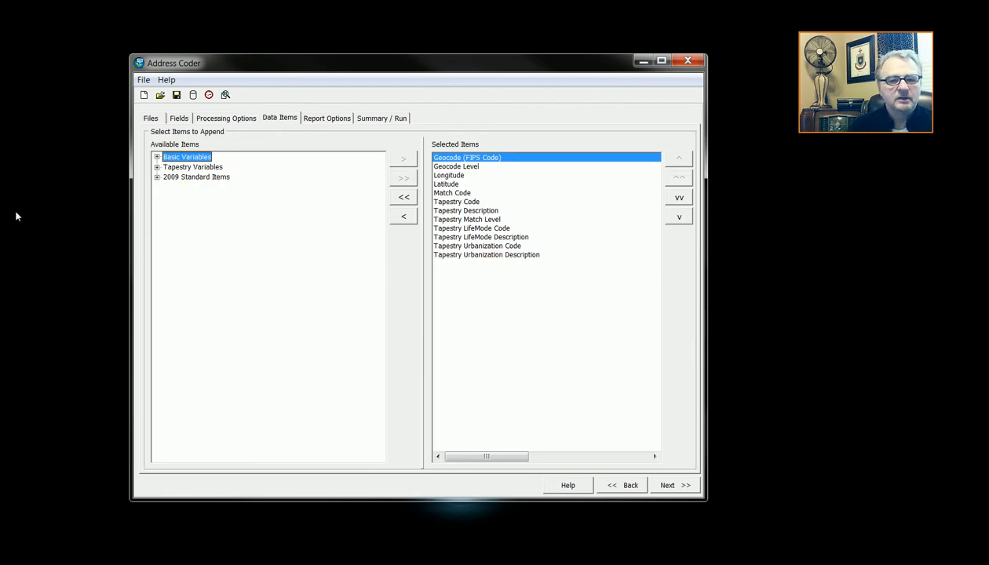
click(157, 177)
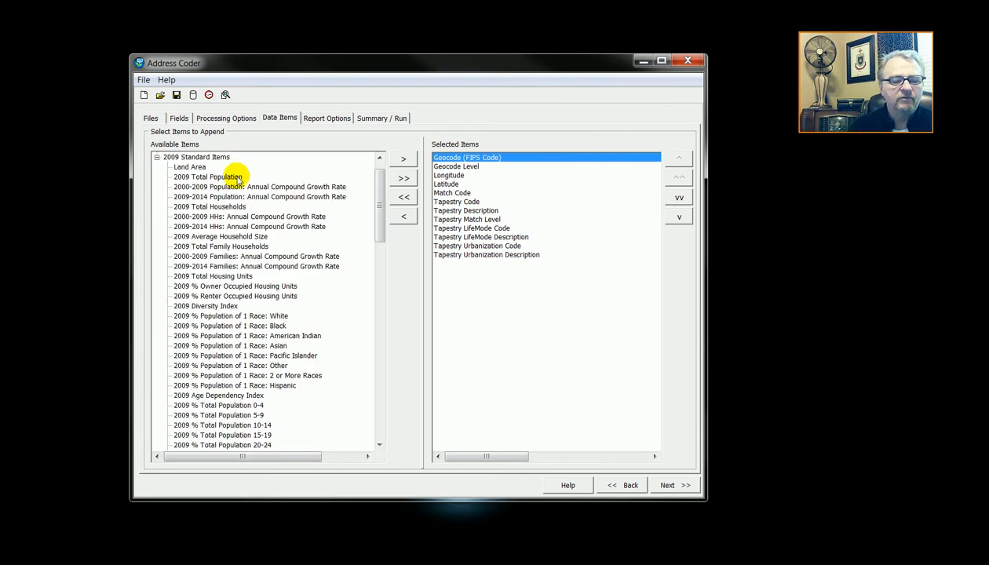
click(247, 316)
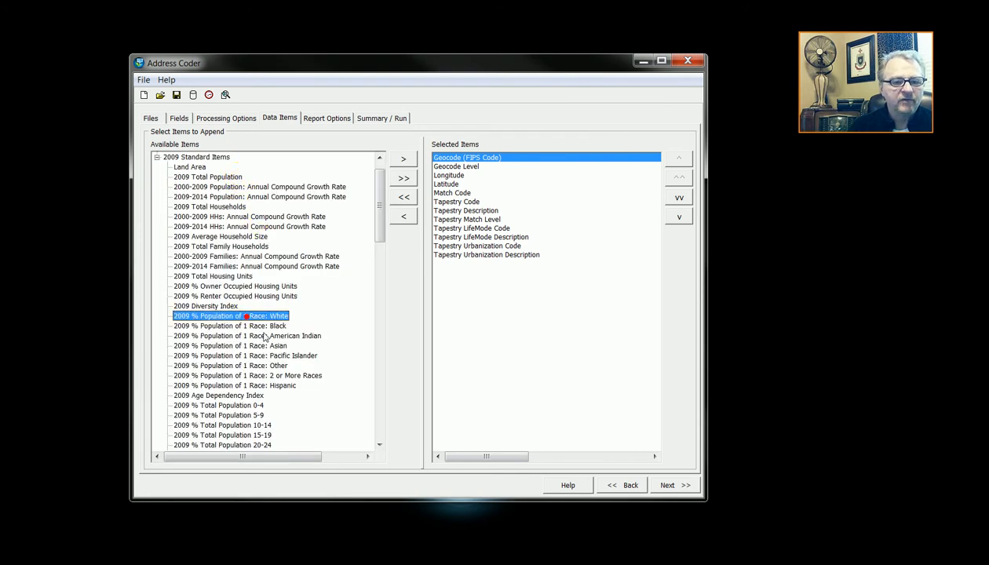
shift+click(272, 386)
click(403, 159)
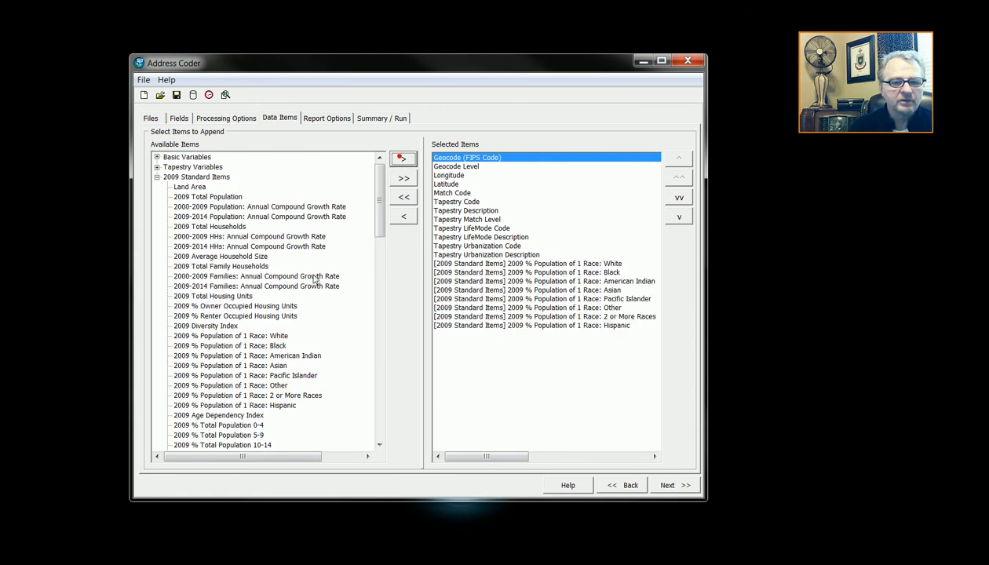
Append the standard items from 2000 Average Travel Time to Work through 2009 Median Household Income
drag(381, 206, 396, 268)
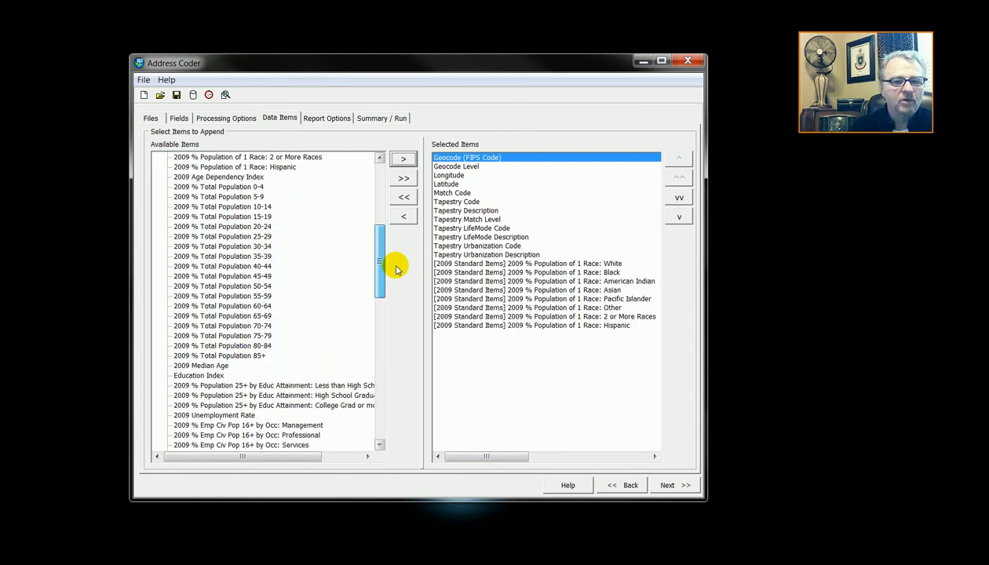
drag(396, 268, 414, 353)
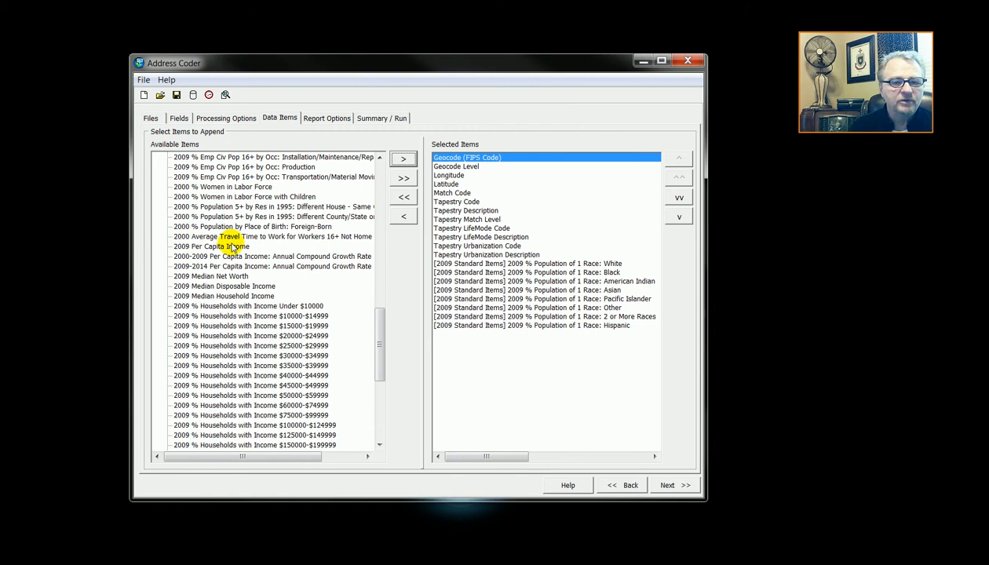
click(226, 237)
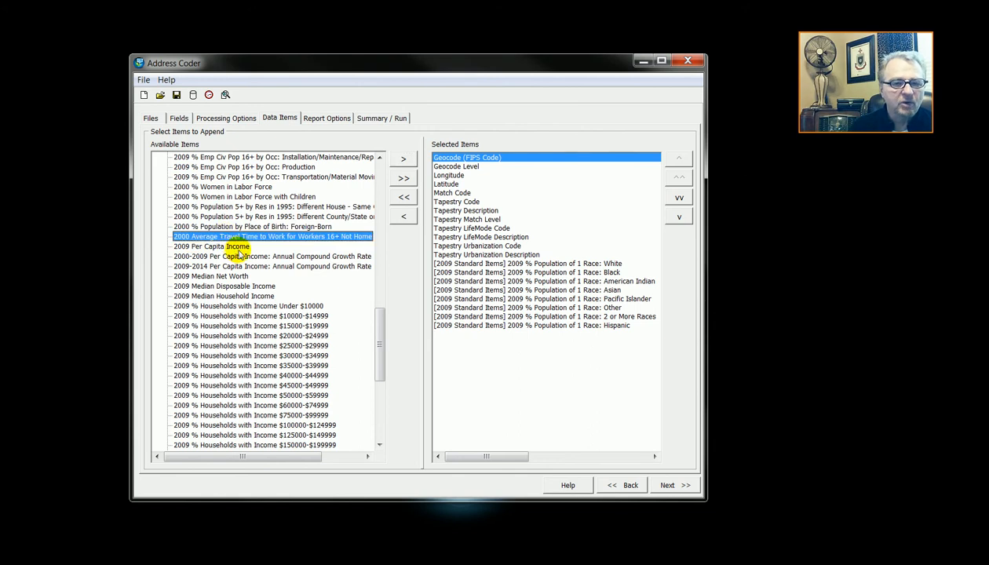
shift+click(236, 296)
click(402, 160)
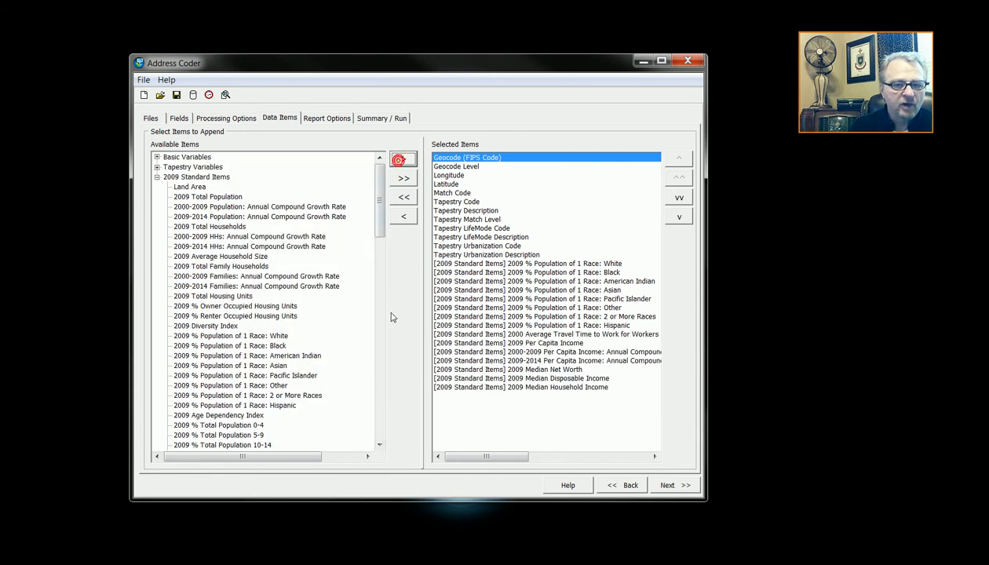
Append 2009 Unemployment Rate and all the 2009 % Emp Civ Pop 16+ by Occ items, from Management through Transportation/Material Moving
scroll(364, 221, down, 8)
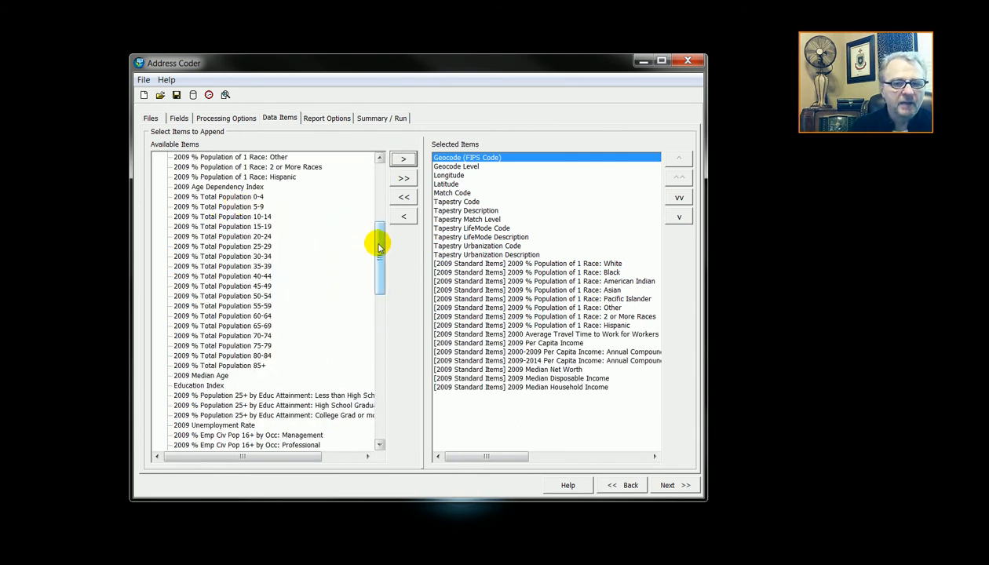
drag(377, 247, 392, 299)
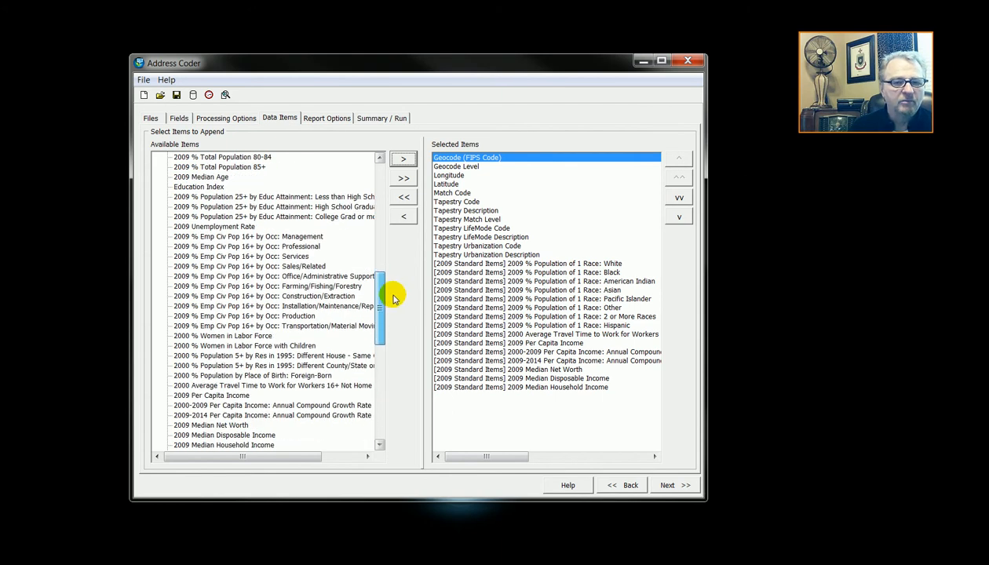
click(202, 227)
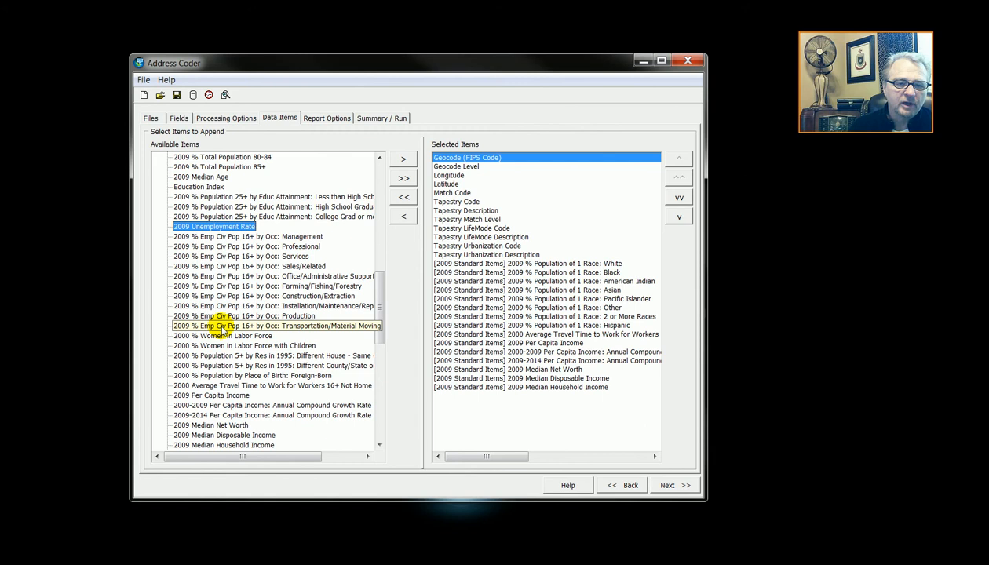
shift+click(221, 318)
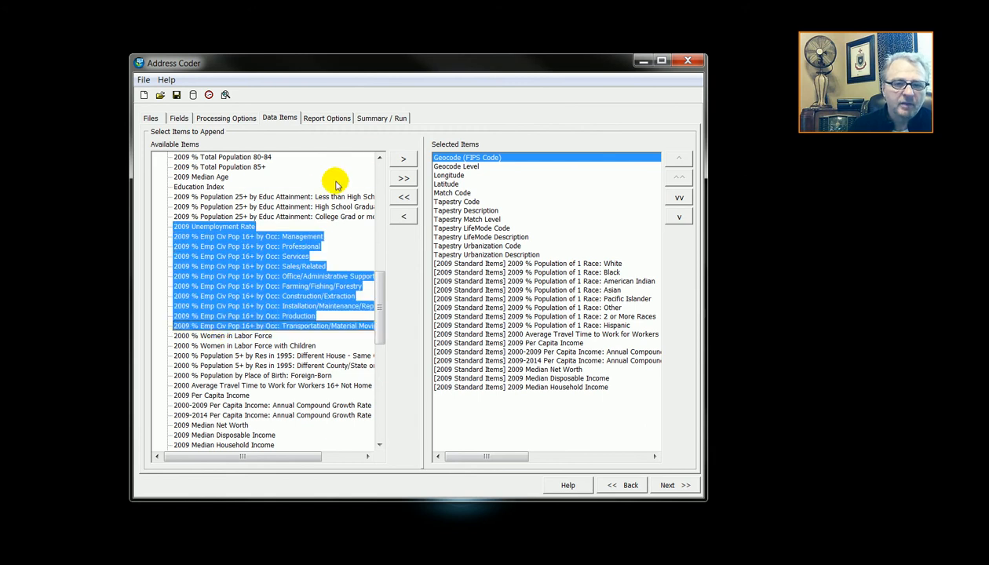
click(402, 159)
Append Census Latitude and Census Longitude from the end of the 2009 Standard Items to the selected data items
scroll(369, 369, down, 10)
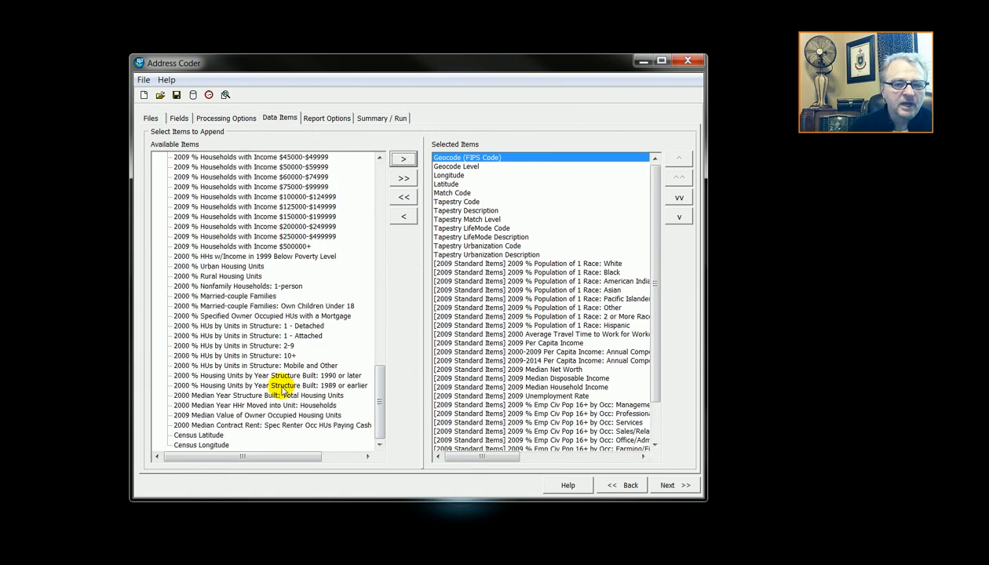
click(197, 435)
shift+click(200, 445)
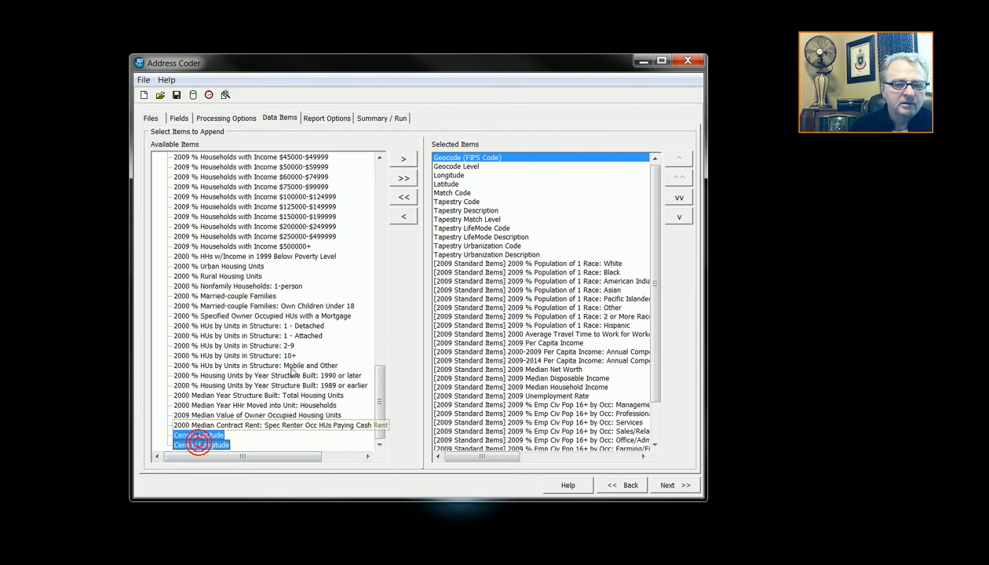
click(405, 162)
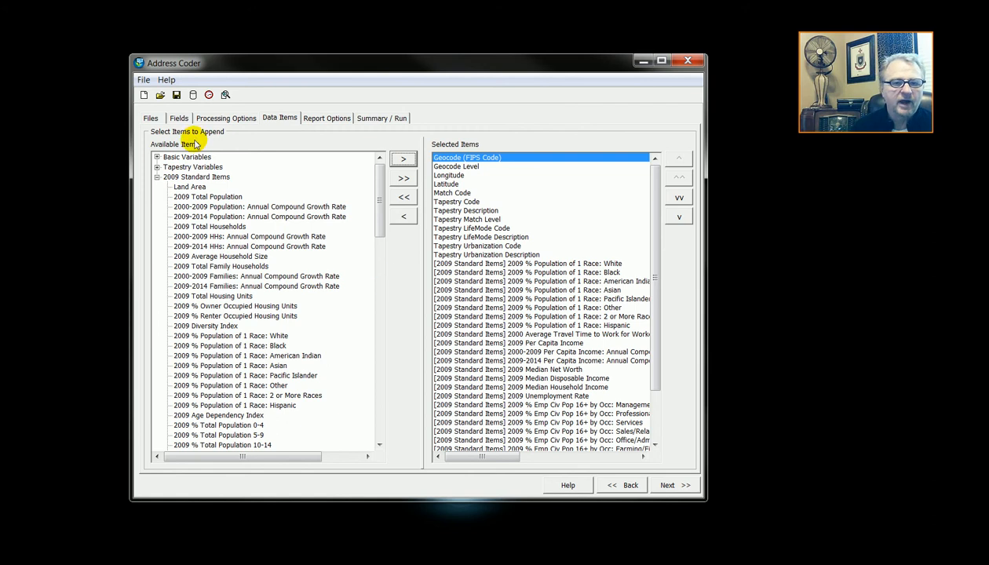
Save the project with its current report options and run the address coding job
click(229, 122)
click(346, 124)
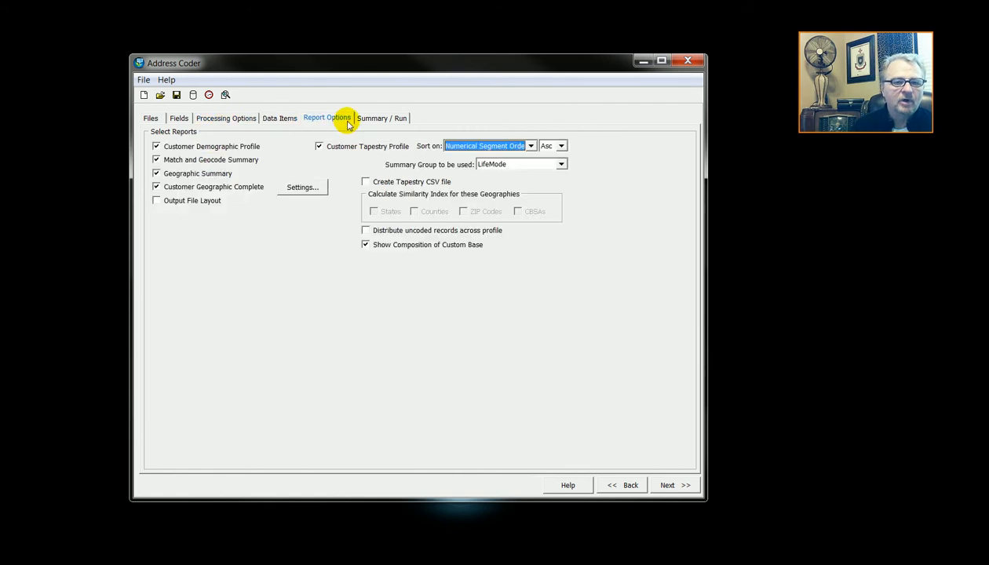
click(178, 96)
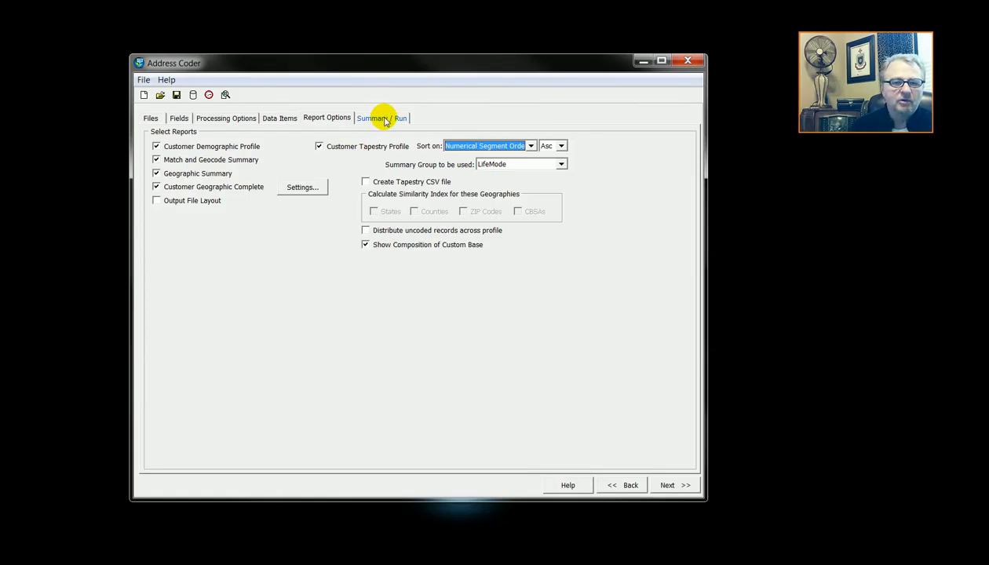
click(384, 119)
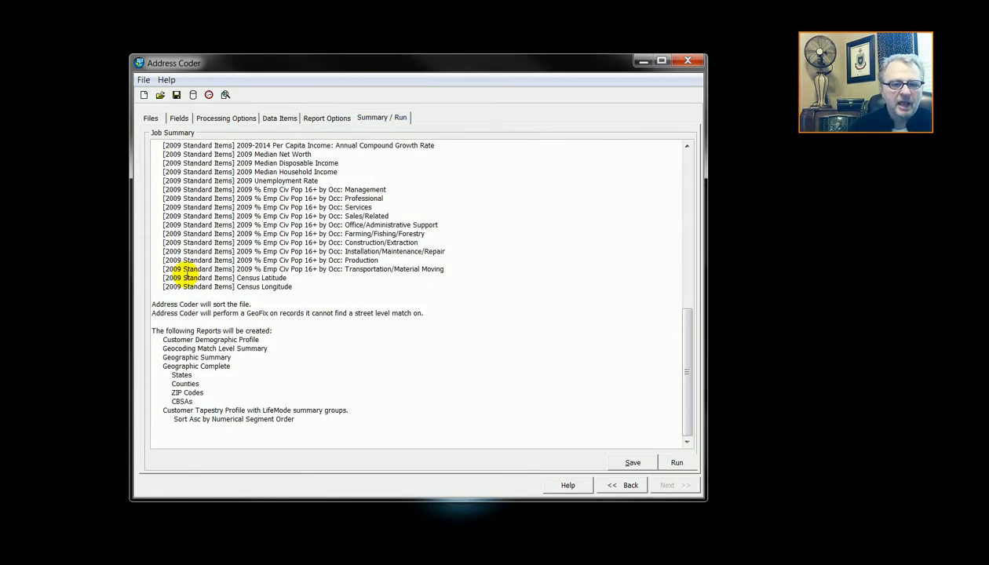
click(677, 463)
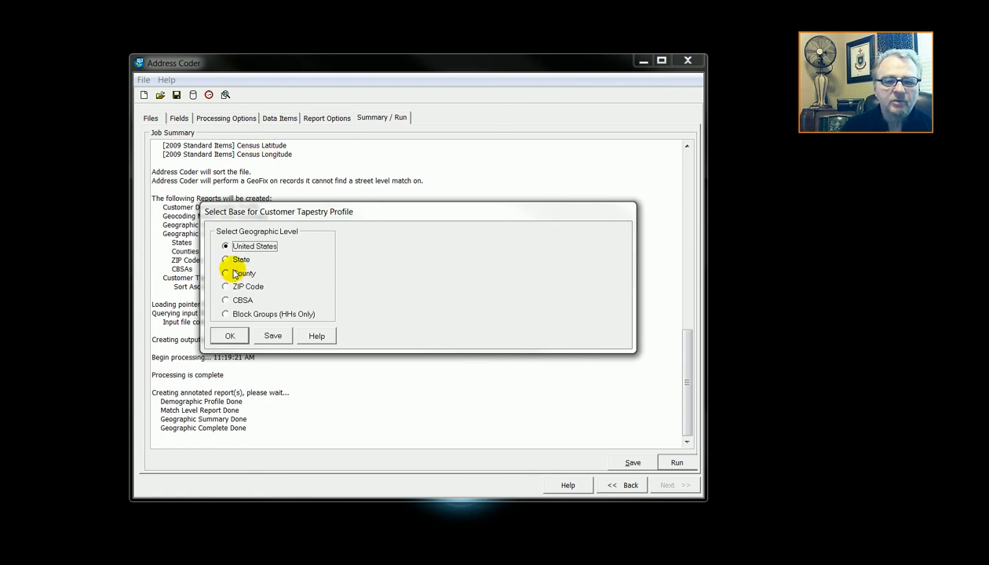
Compare the customer shares of Tulsa and Creek counties, the Tulsa CBSA and the state of Oklahoma as possible Tapestry profile bases
click(227, 274)
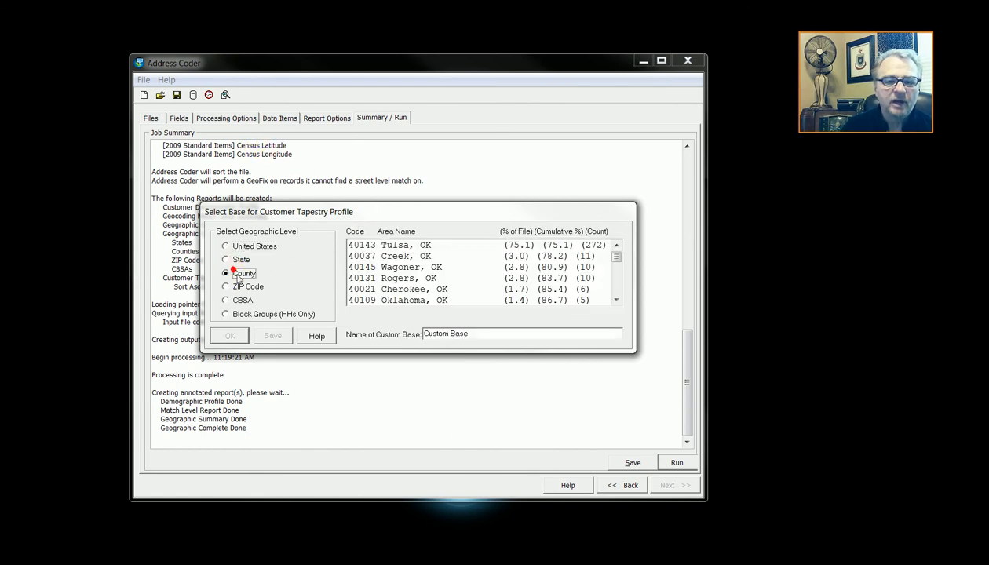
click(359, 245)
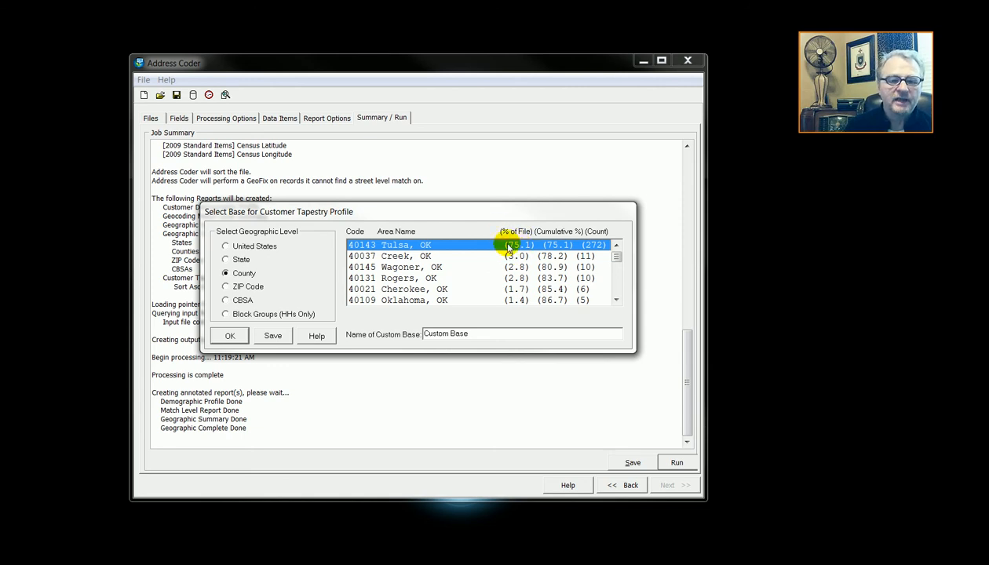
click(401, 257)
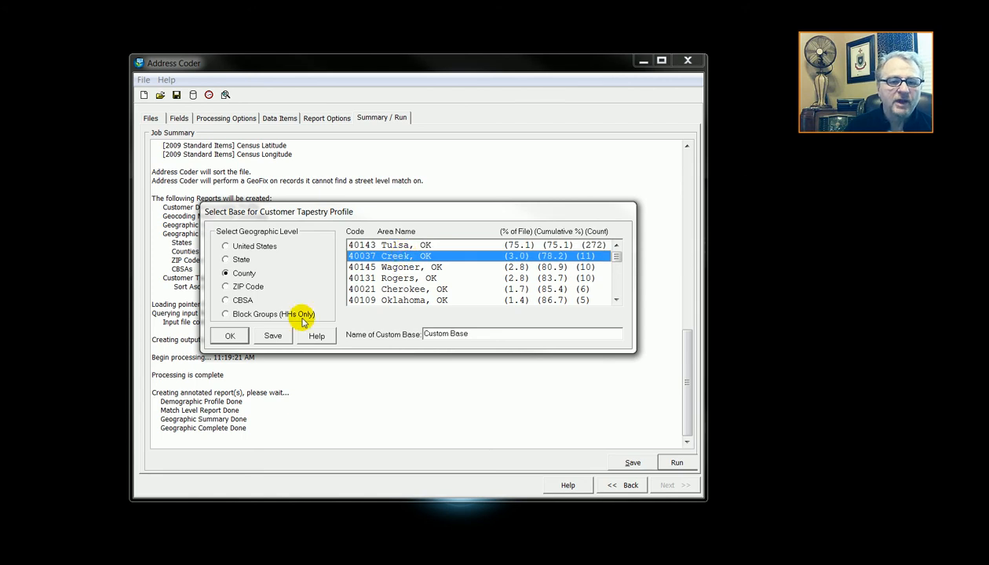
click(242, 302)
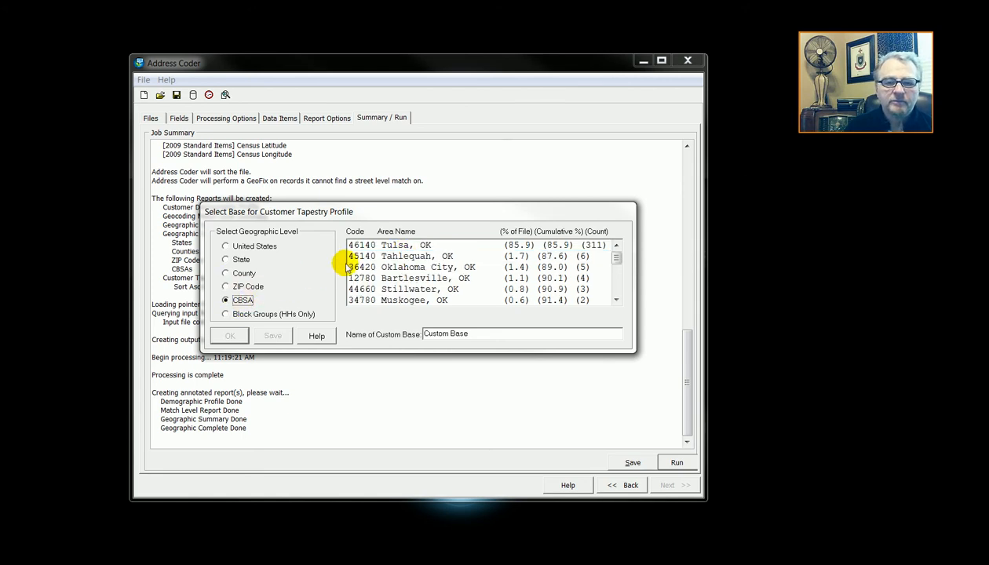
click(524, 245)
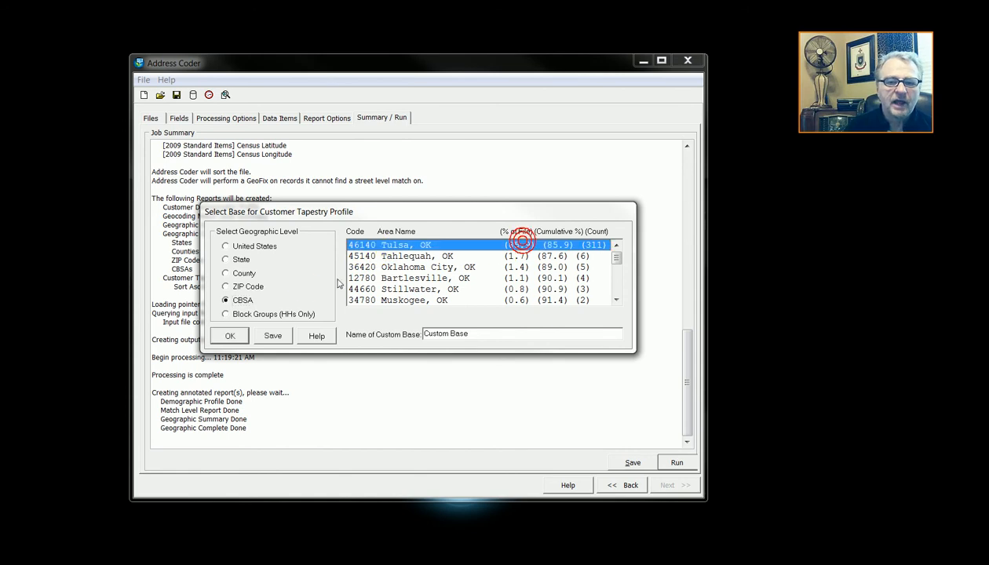
click(239, 260)
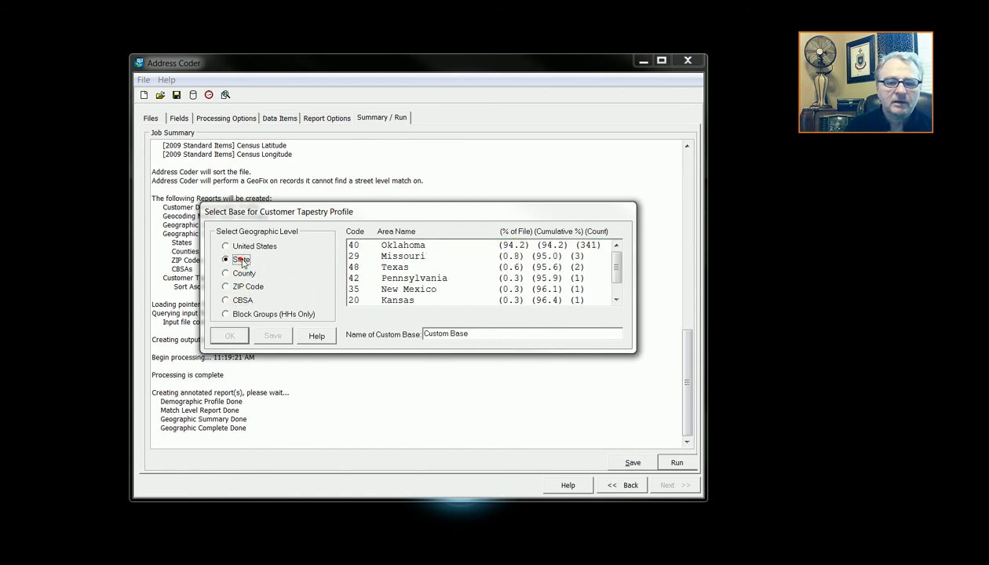
click(505, 247)
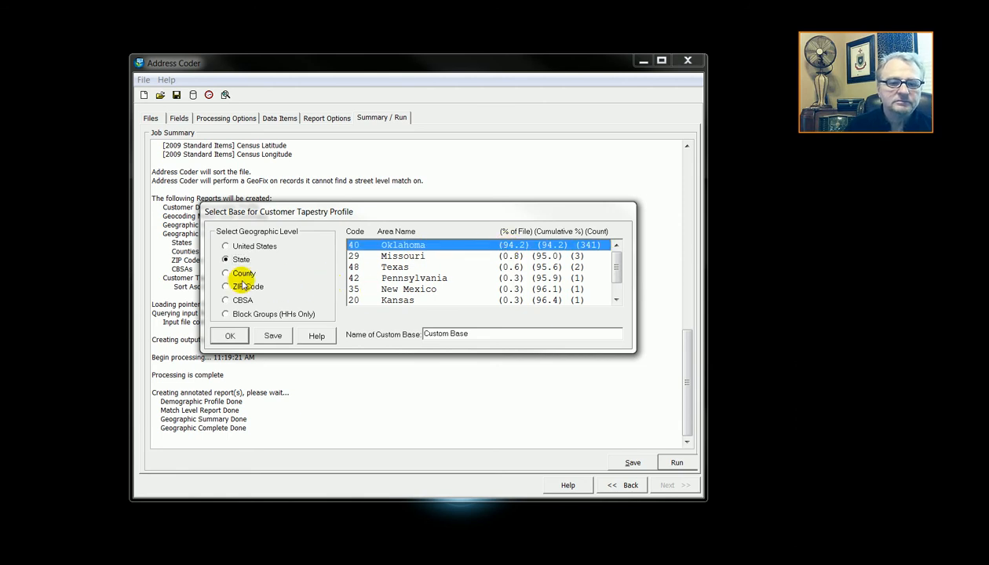
Use United States as the Customer Tapestry Profile base, finish the reports, and check the job's start and finish times
click(255, 248)
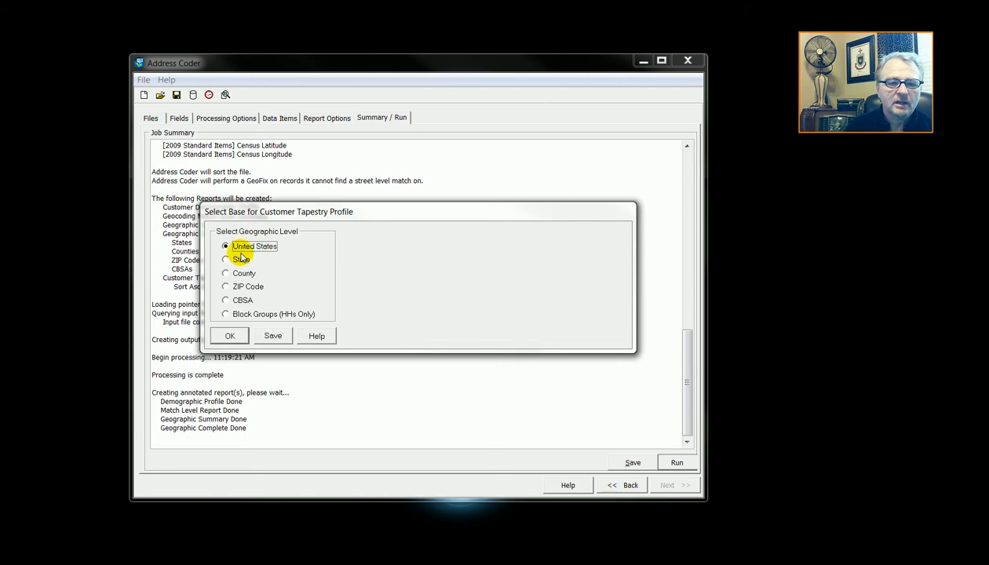
click(230, 336)
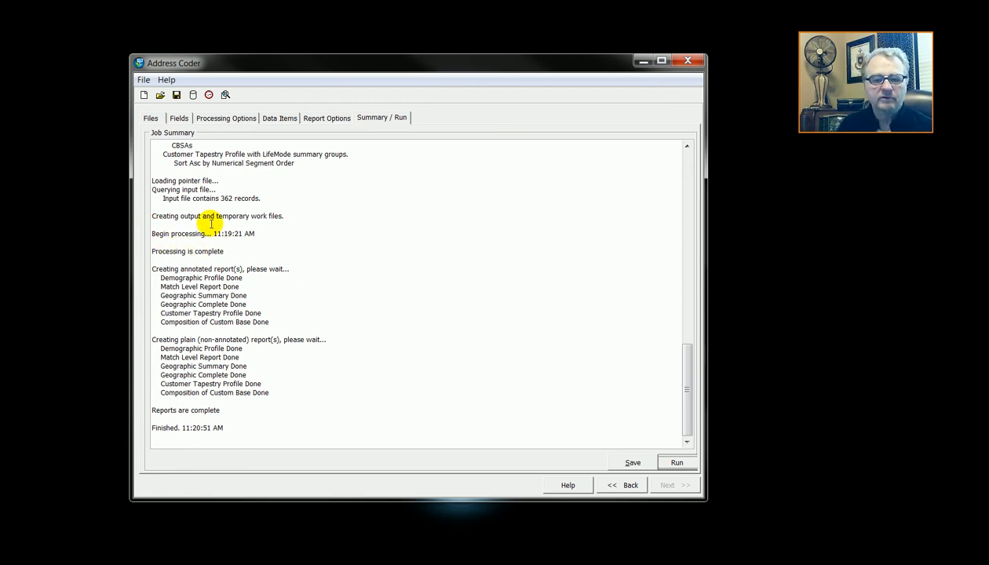
drag(214, 233, 248, 234)
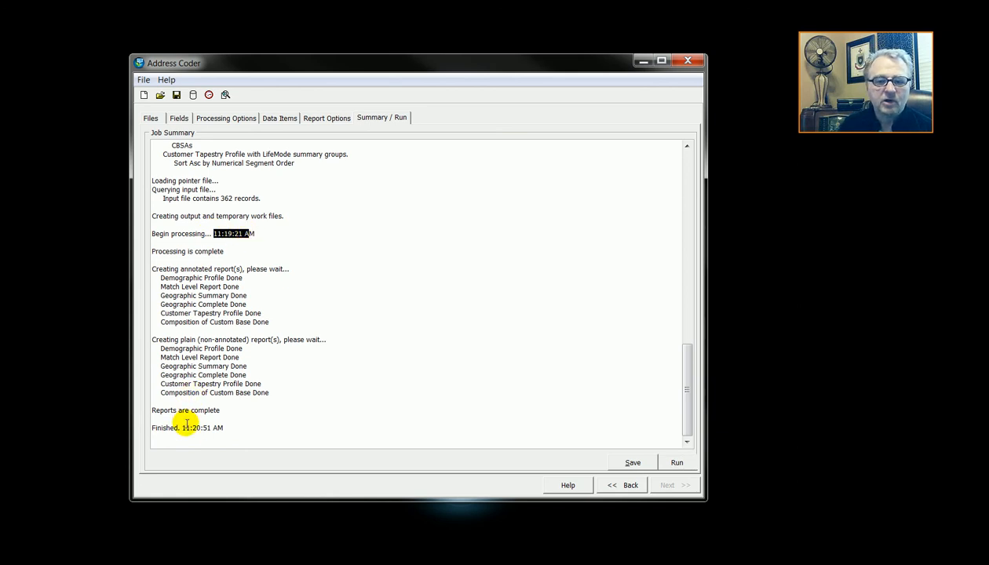
drag(179, 428, 216, 427)
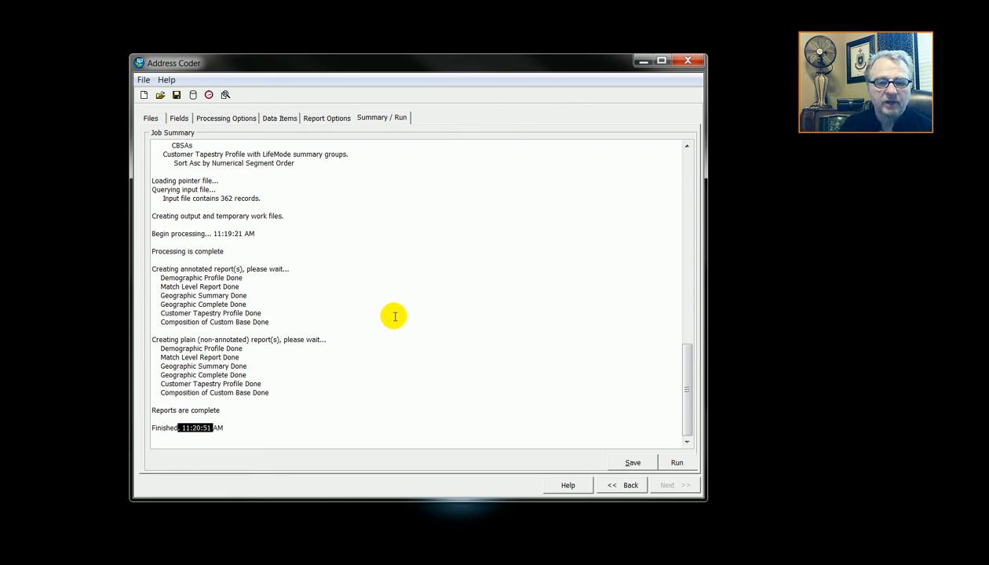
scroll(400, 314, up, 4)
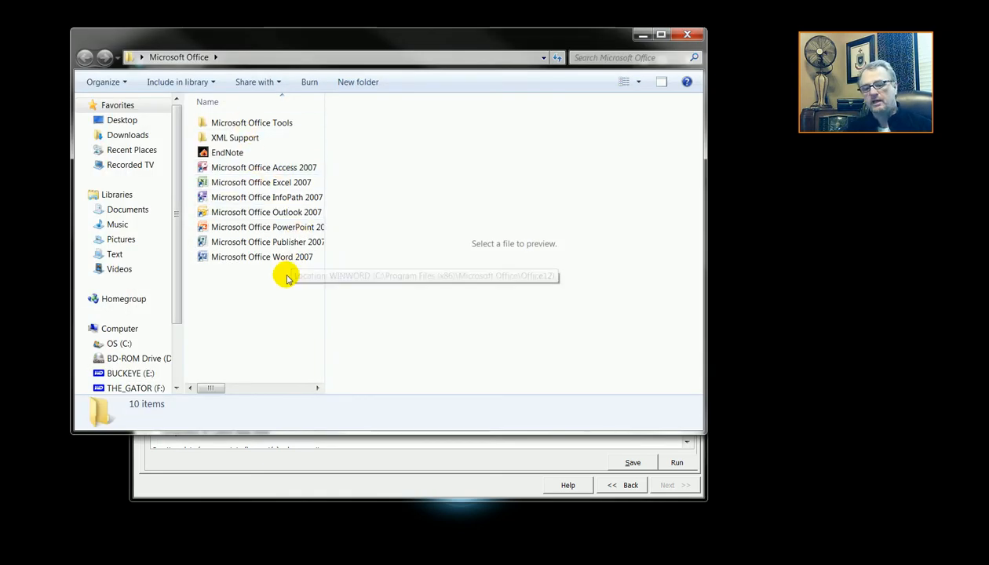
Open the Carnival_list_out-v3 report in Microsoft Word and bring its Match & Geocode Summary page into view
double_click(281, 258)
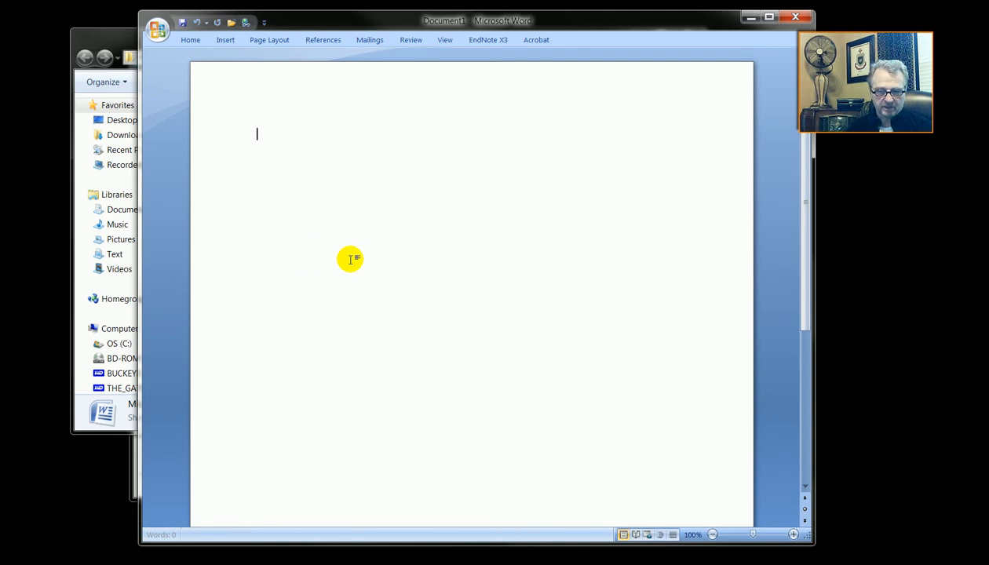
click(189, 42)
click(156, 32)
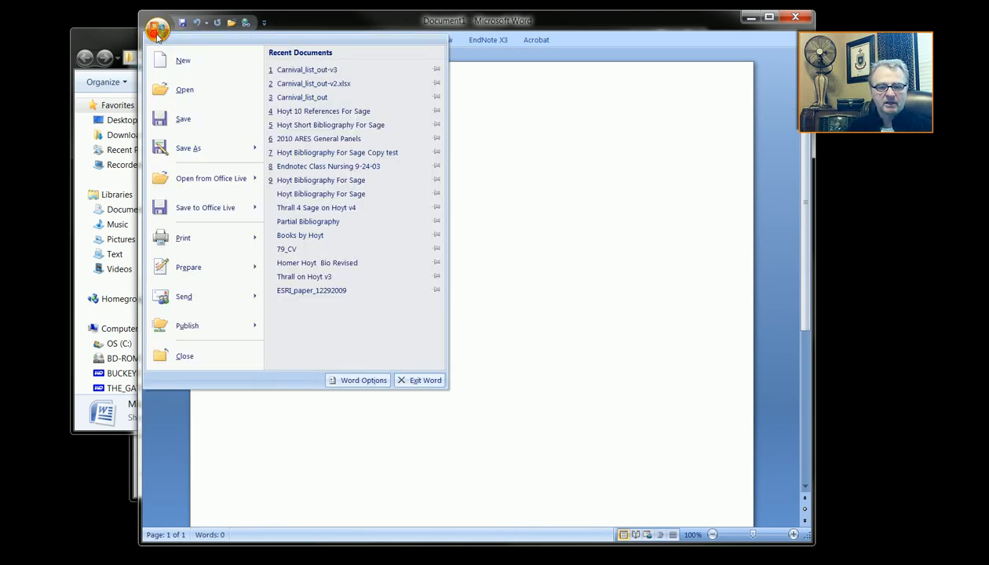
click(338, 73)
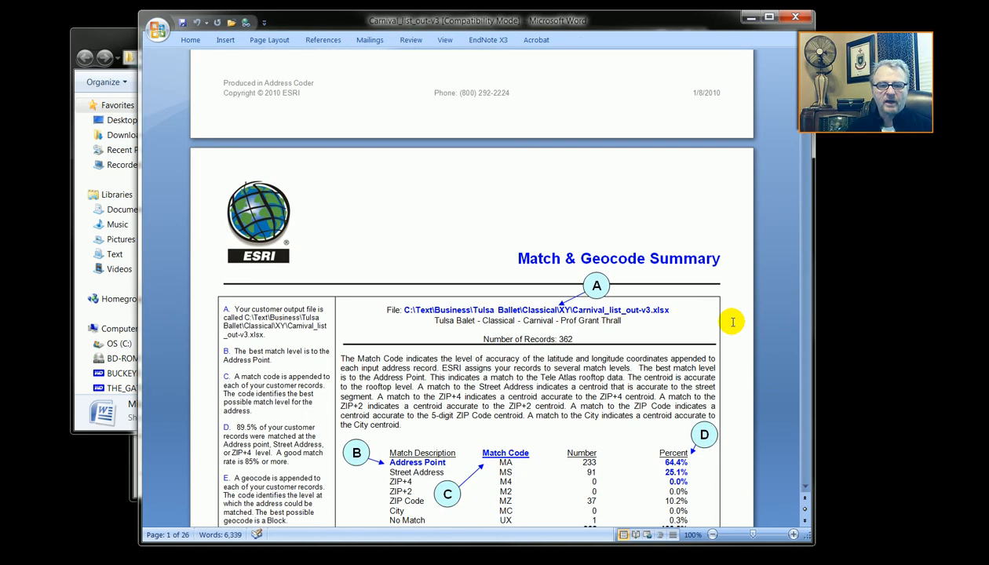
scroll(733, 322, down, 4)
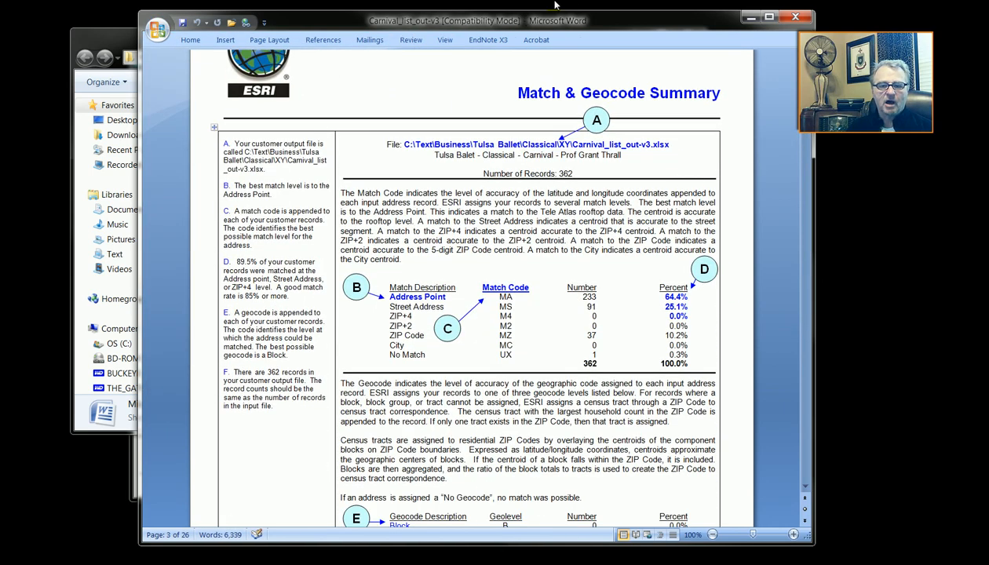
drag(620, 19, 550, 22)
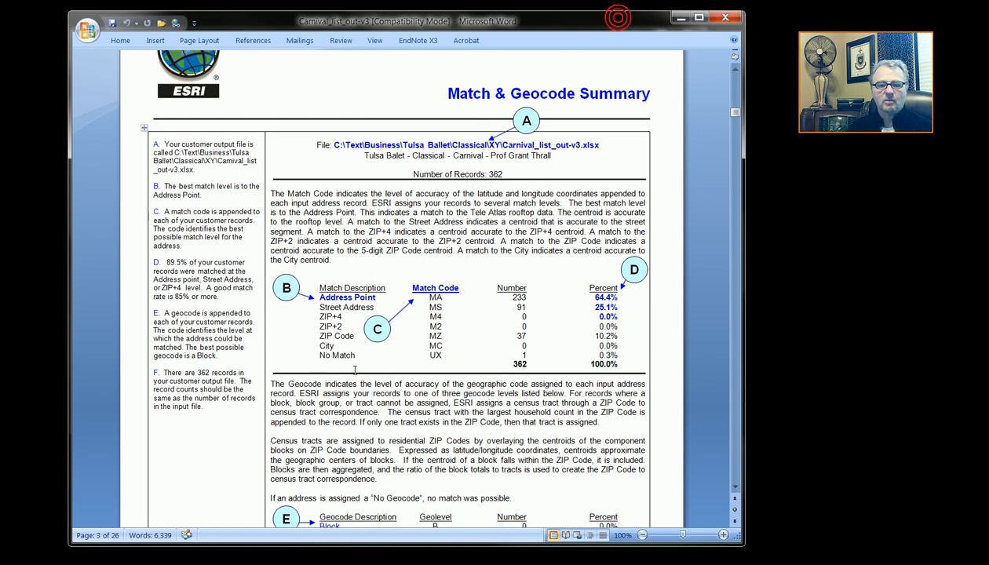